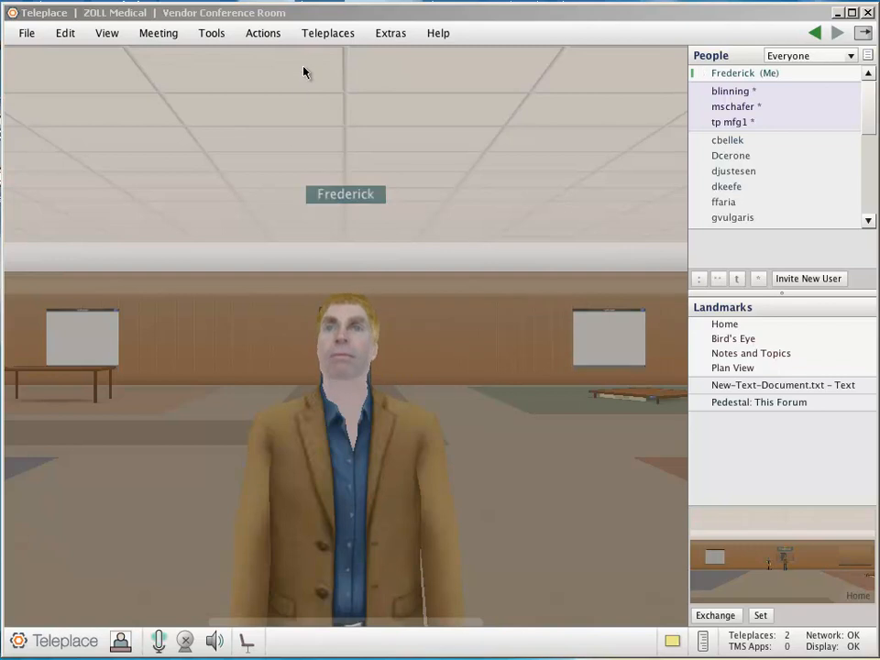
Create a new Teleplace named "Meeting Room - Conference (Blue)" from the Conference (Blue) template and close the Teleplaces list
click(326, 35)
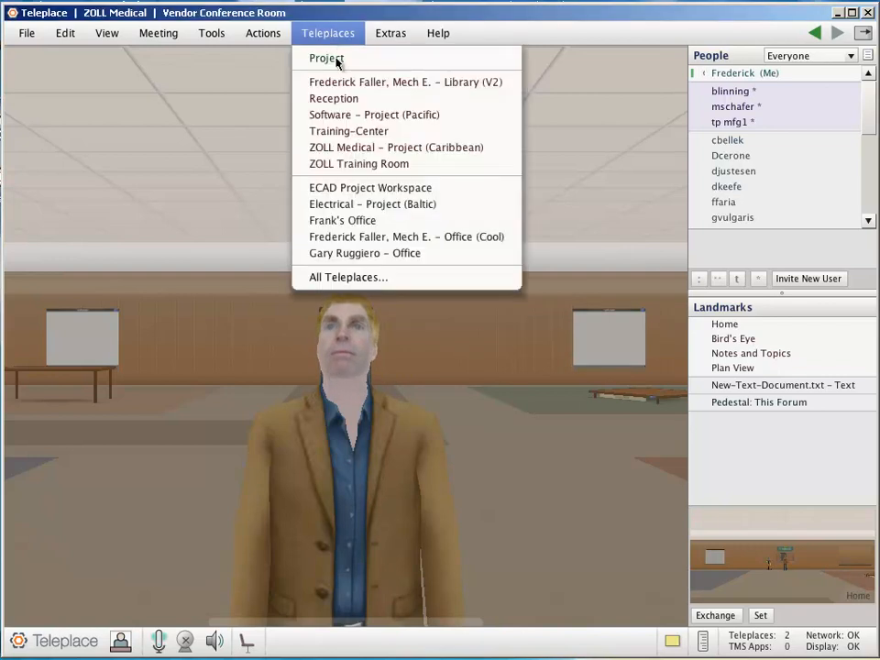
click(355, 278)
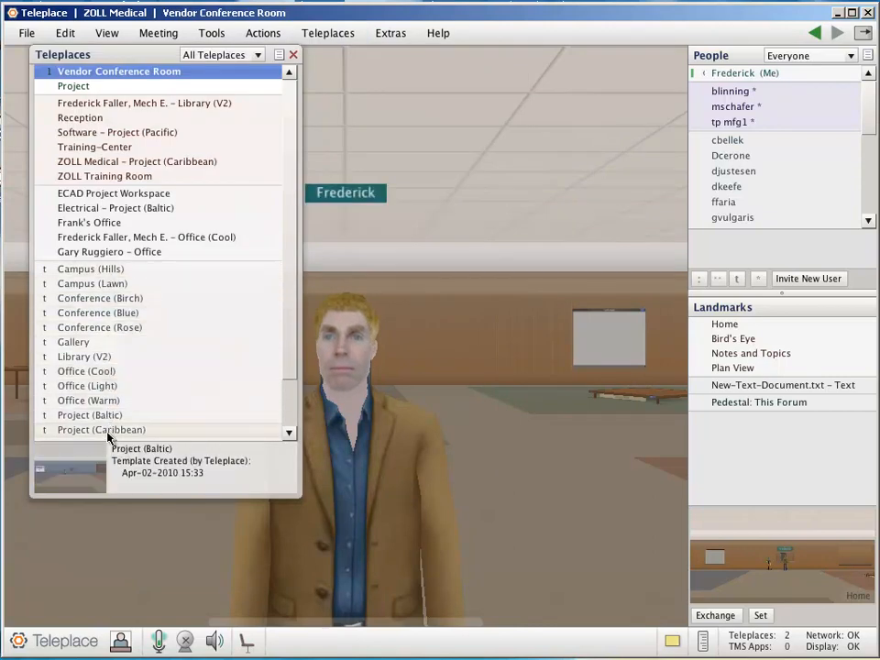
drag(290, 308, 285, 281)
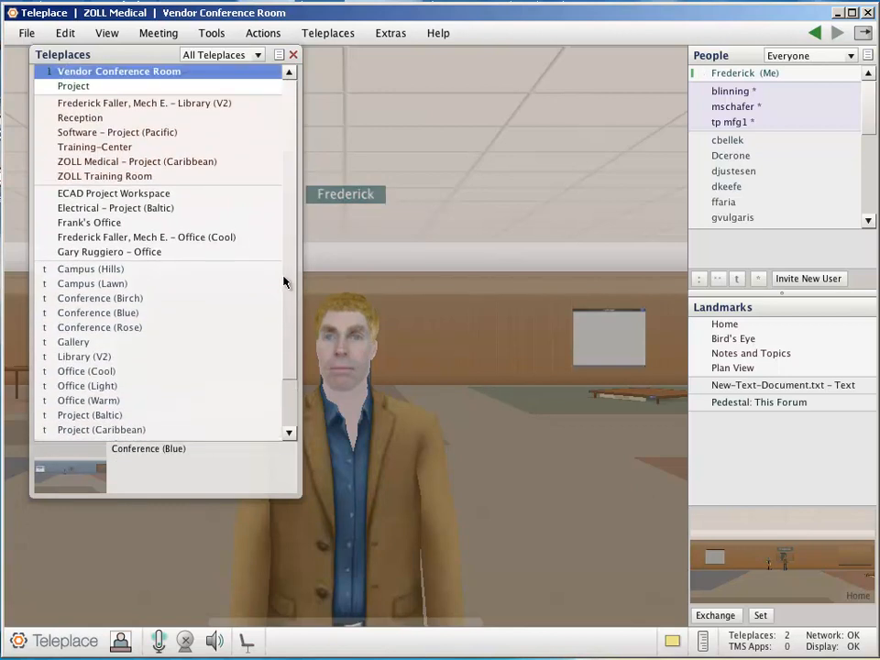
right_click(109, 315)
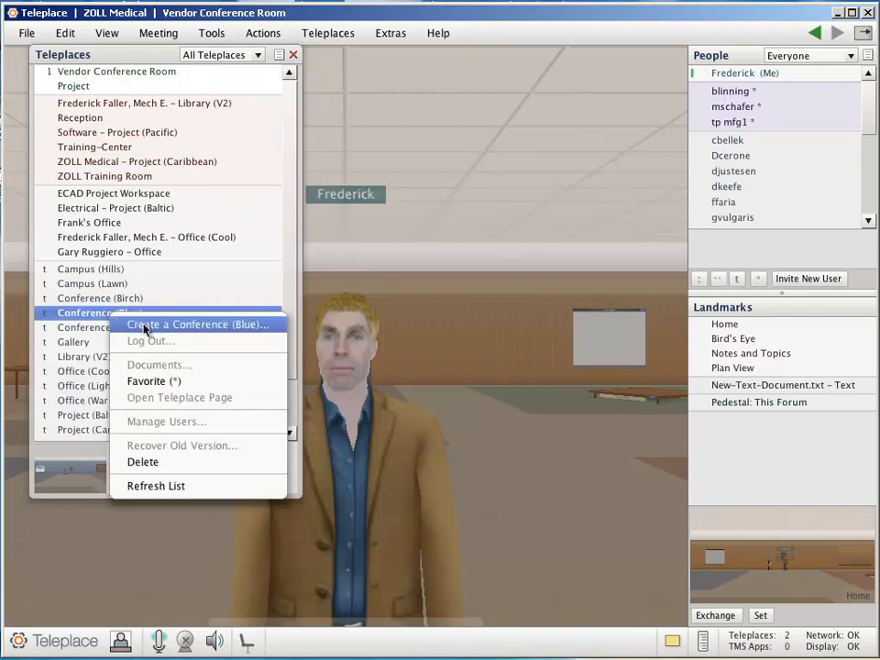
click(143, 325)
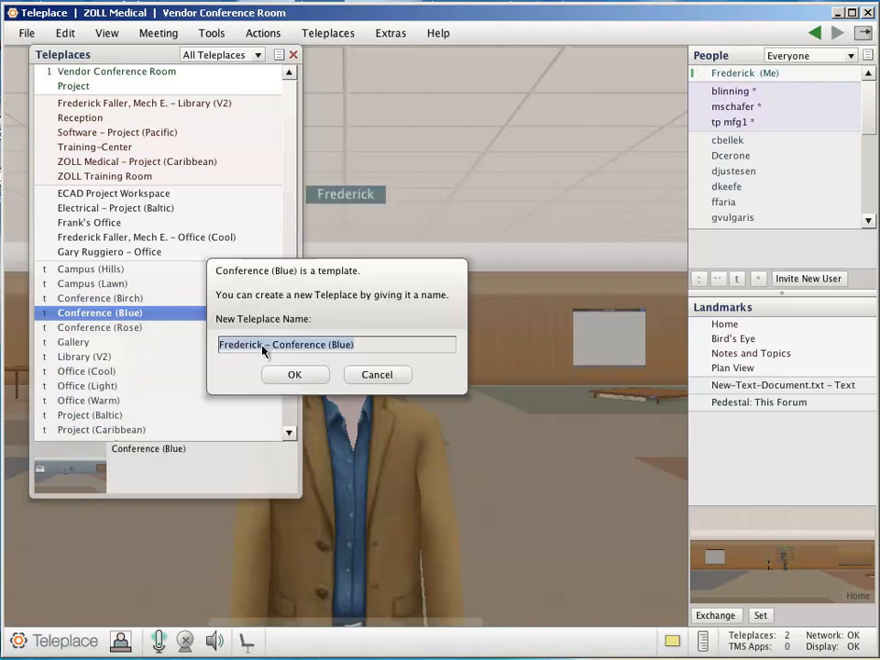
click(263, 348)
drag(263, 348, 213, 349)
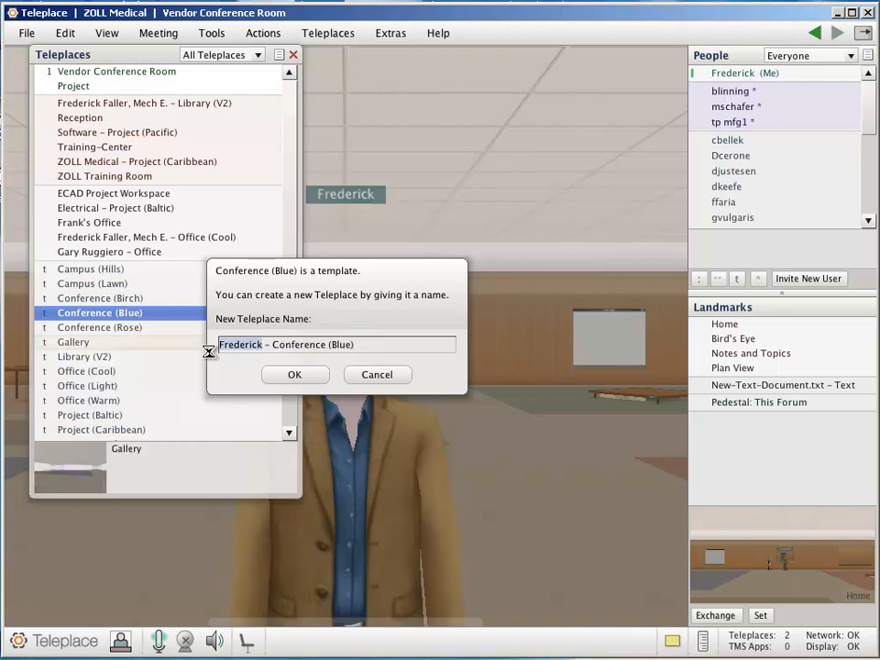
text(Meeting)
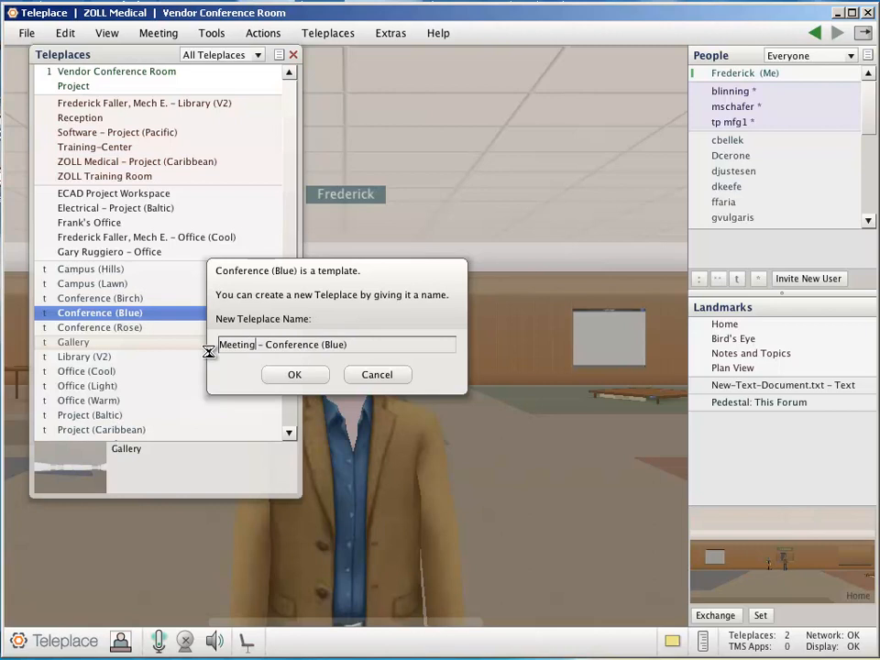
text( Room)
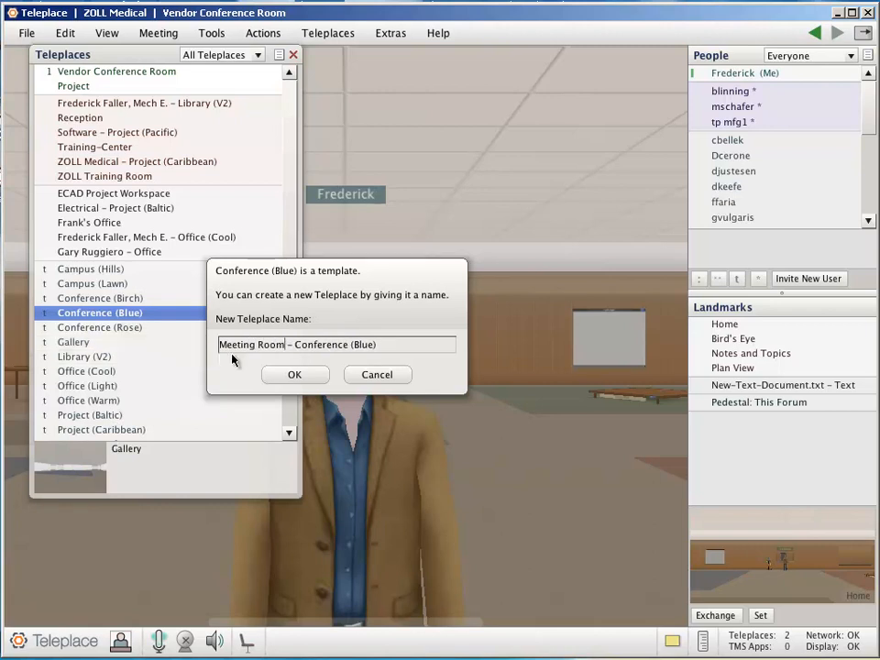
click(295, 375)
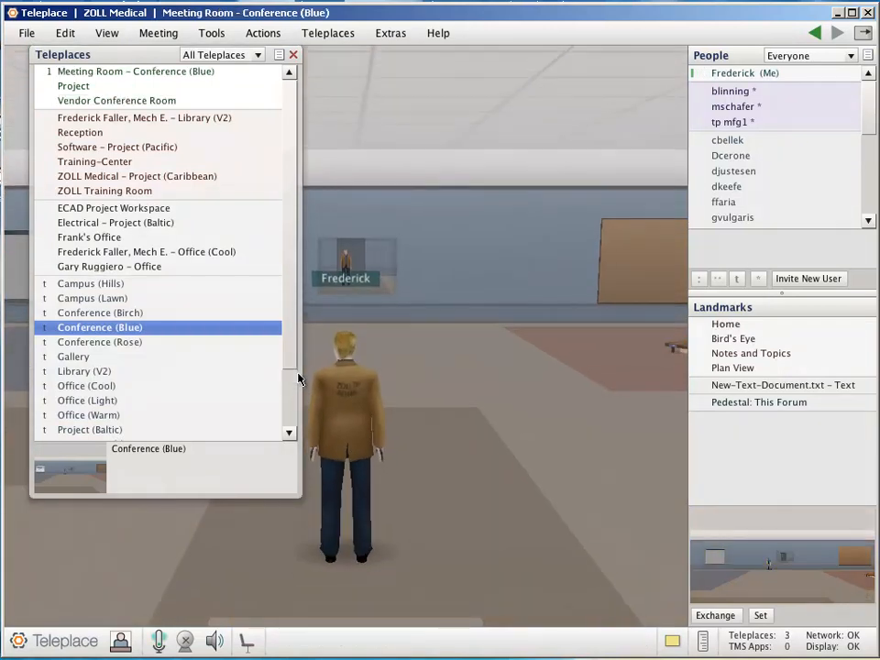
click(292, 56)
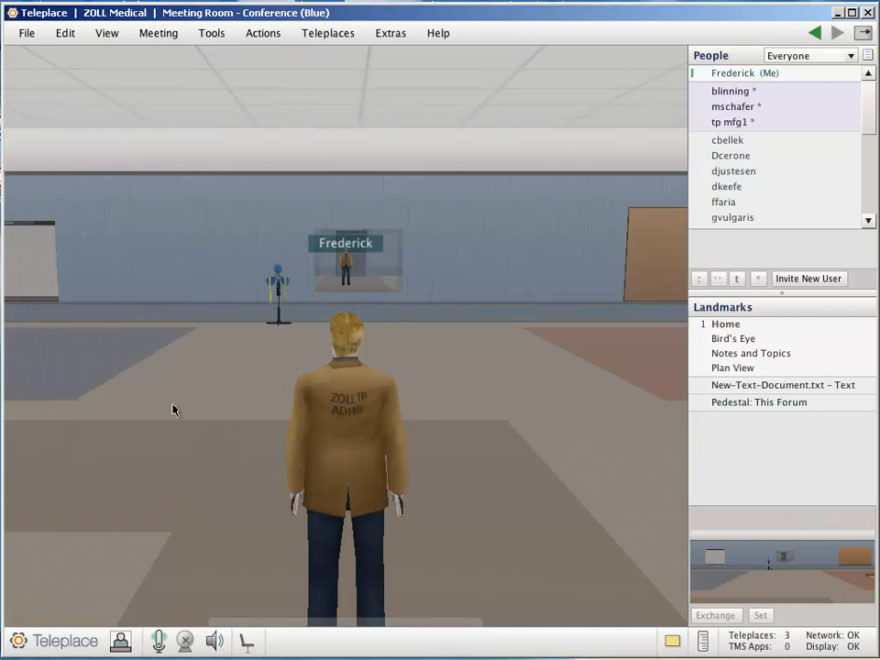
Walk the avatar across the new room to face the bare wall beside the existing white display panel
click(195, 431)
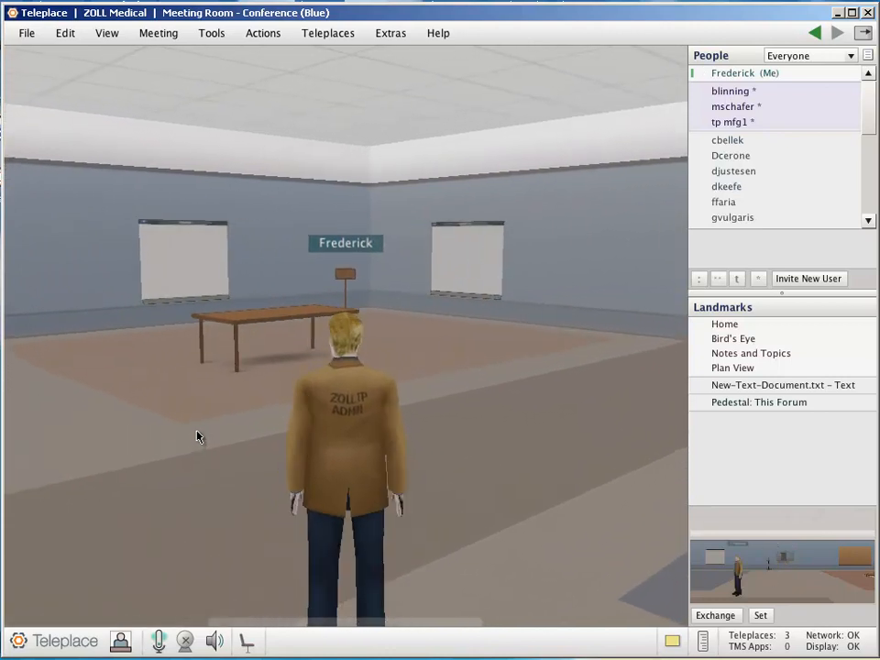
key(Left)
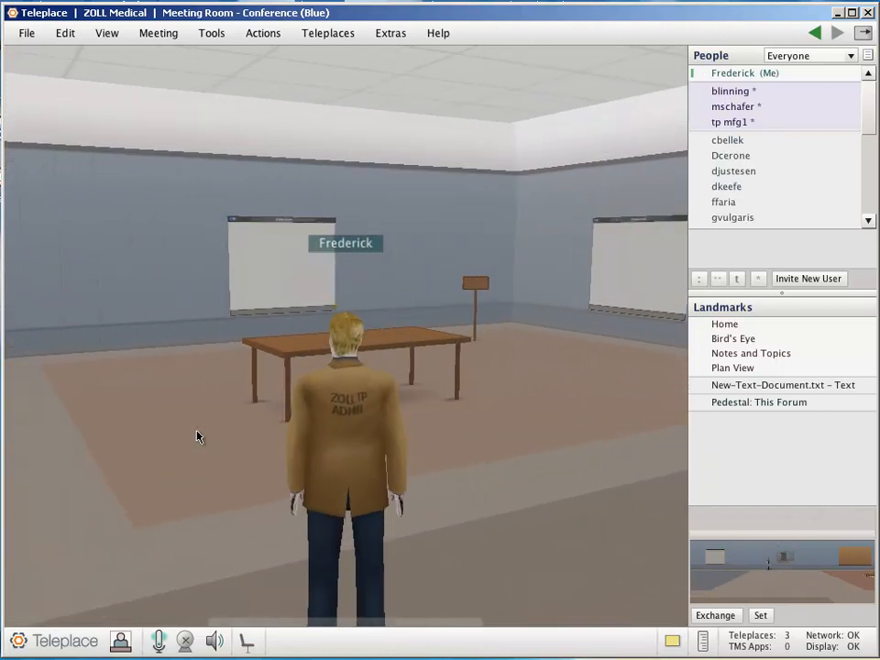
key(Left)
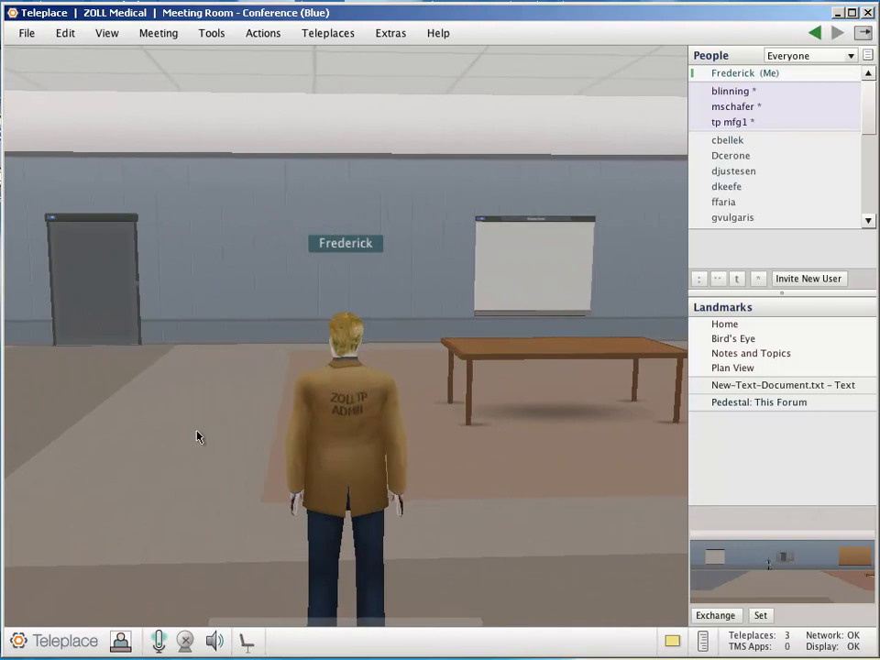
key(Up)
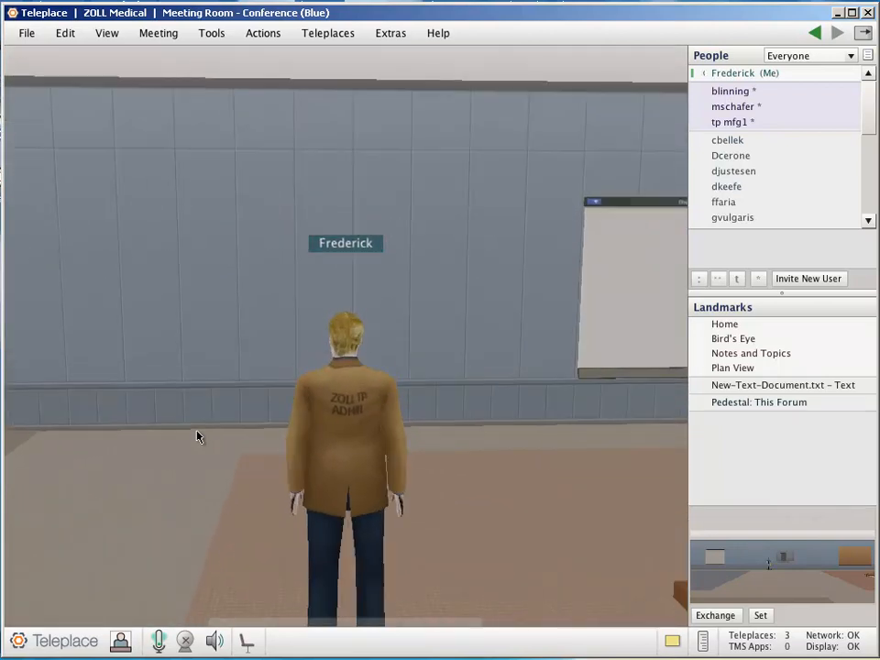
key(Up)
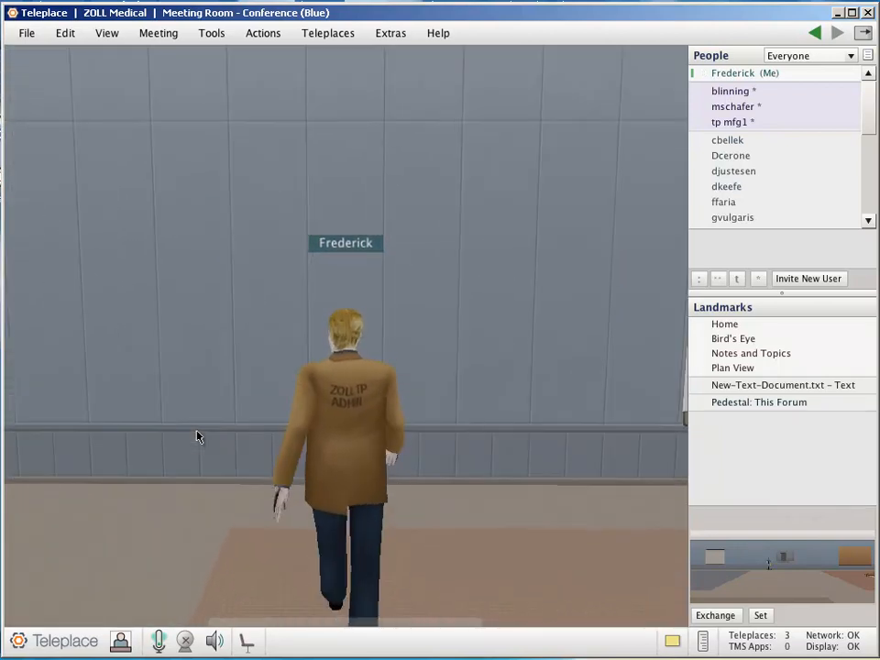
key(Right)
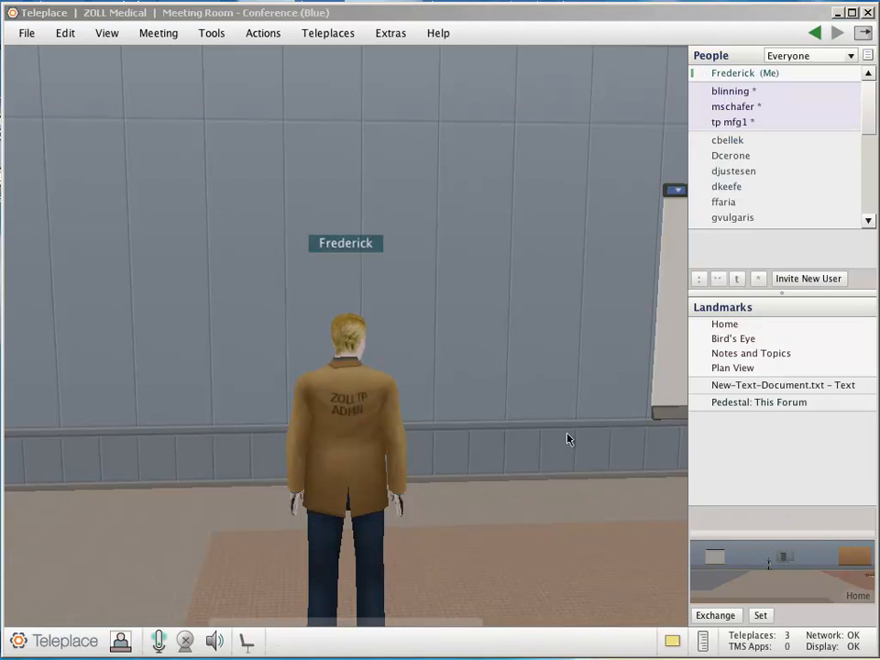
Place a Display Panel from the Object Catalog's Display category on the bare wall in front of the avatar
click(209, 36)
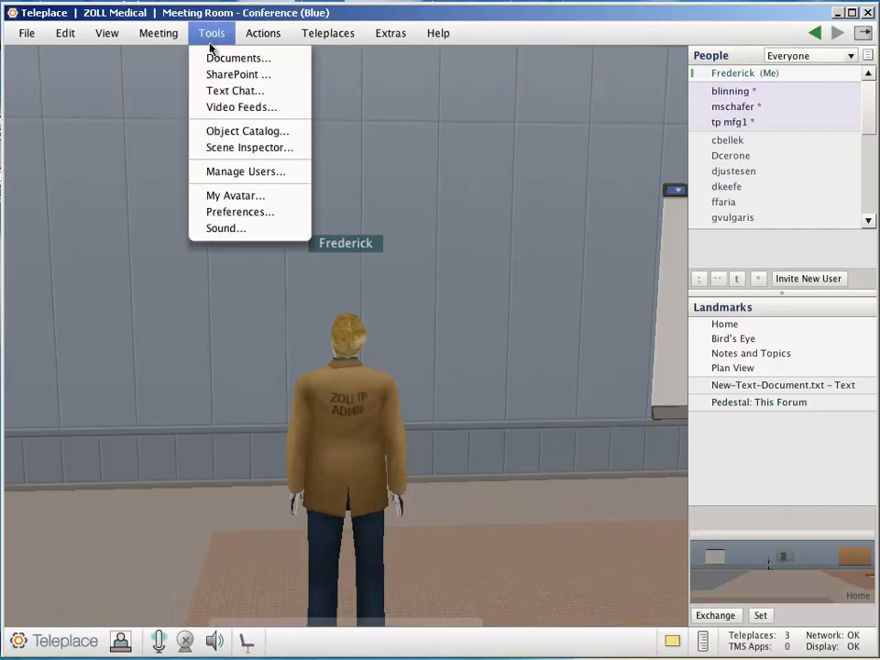
click(225, 133)
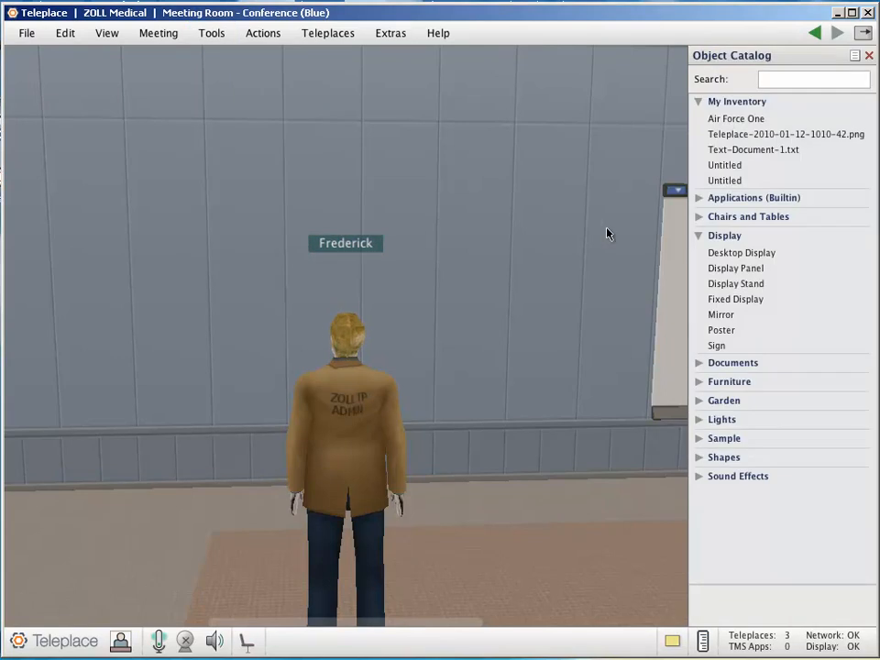
click(699, 236)
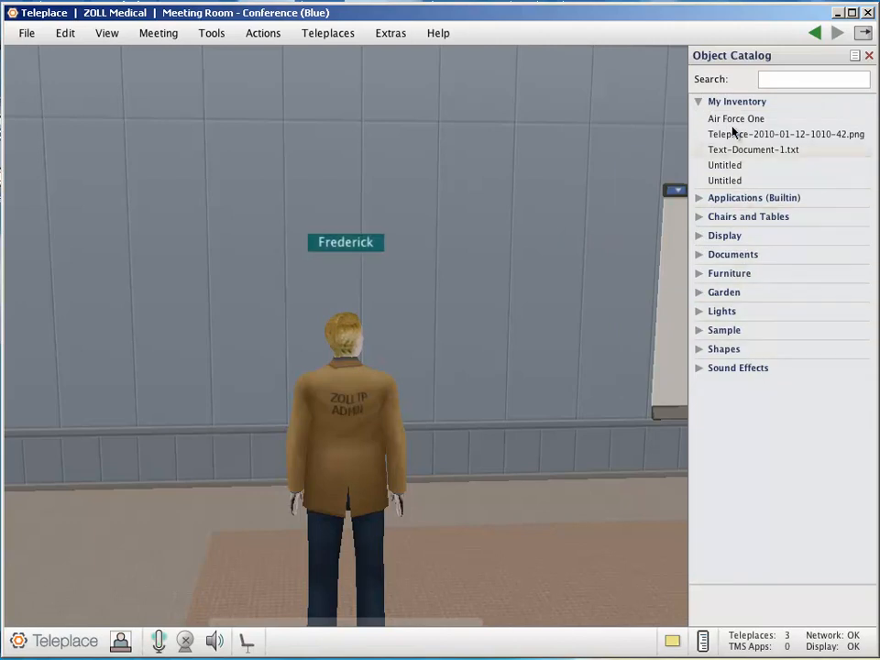
mouse_move(727, 117)
mouse_move(739, 184)
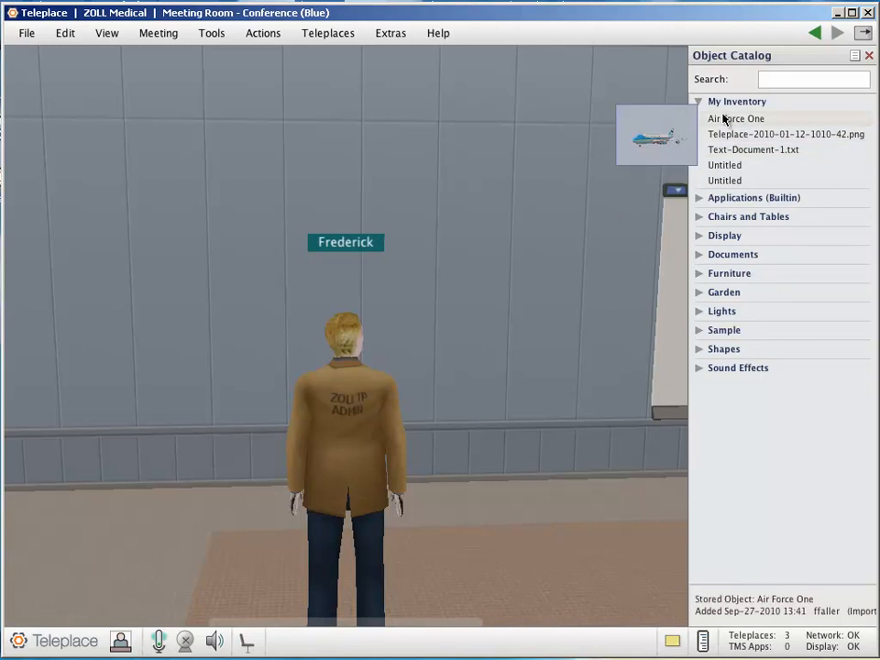
click(699, 236)
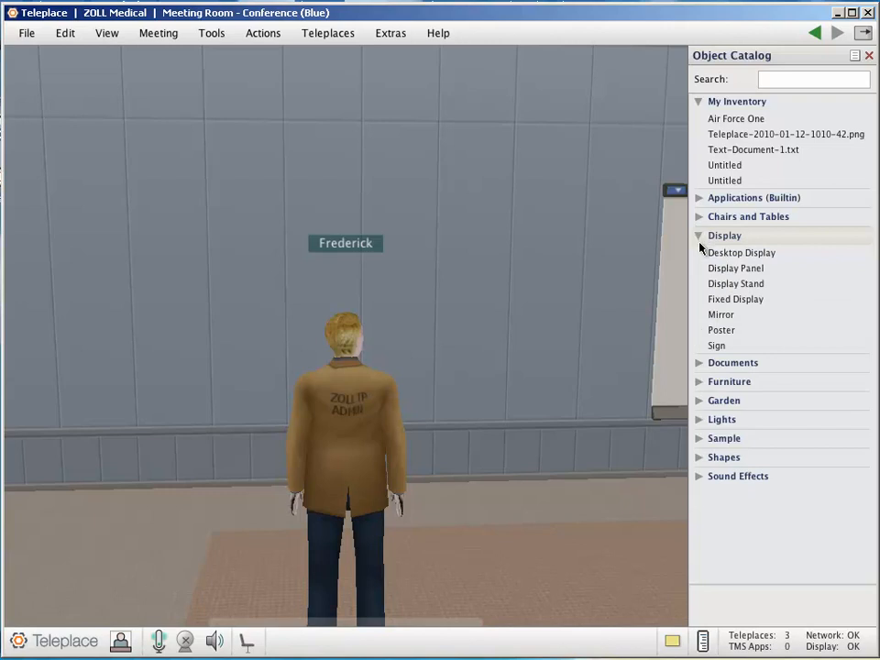
mouse_move(703, 255)
mouse_move(719, 272)
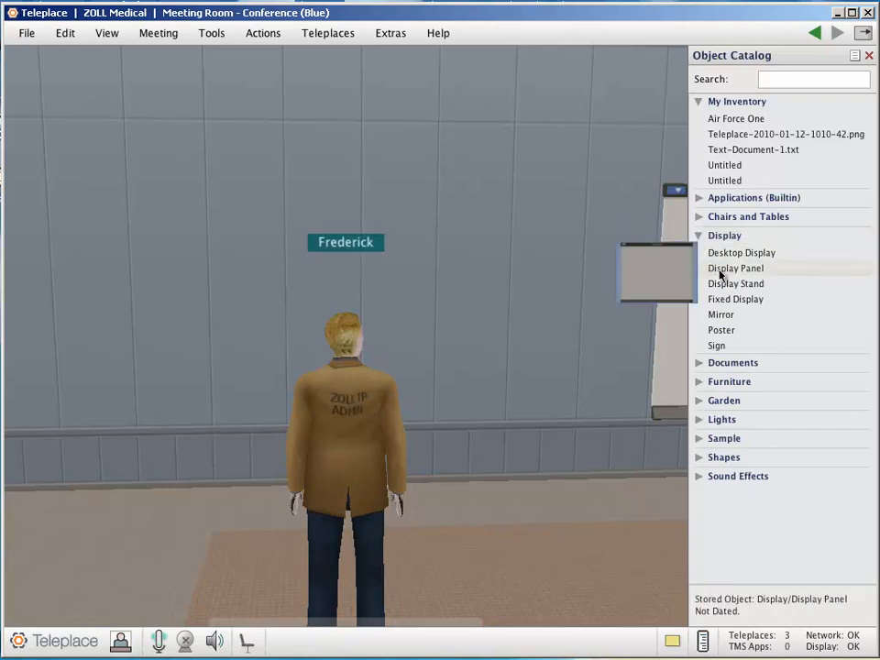
drag(720, 272, 277, 241)
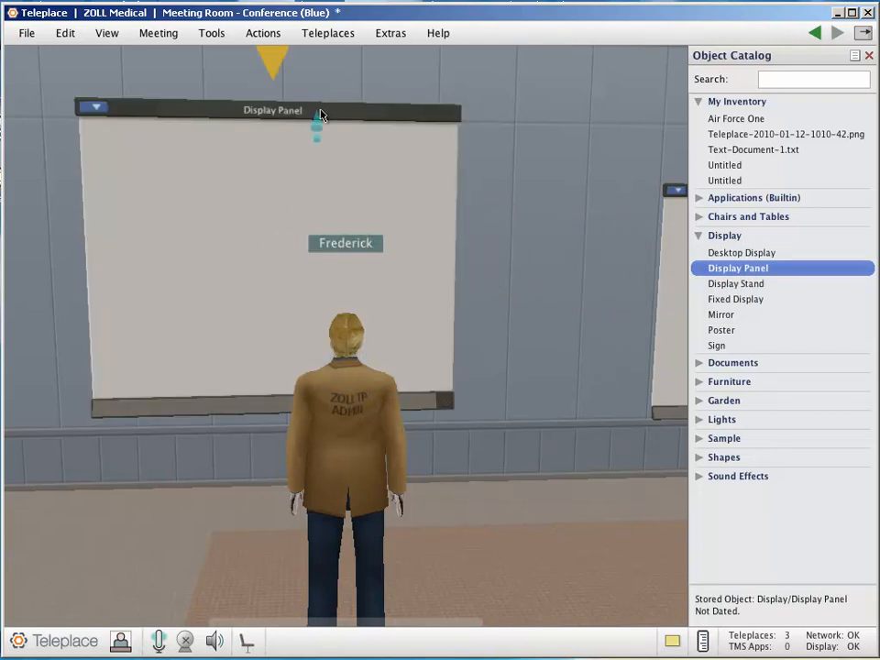
Reposition the new display panel lower on the wall and enlarge it until it nearly reaches the wall's lower rail
drag(328, 117, 379, 170)
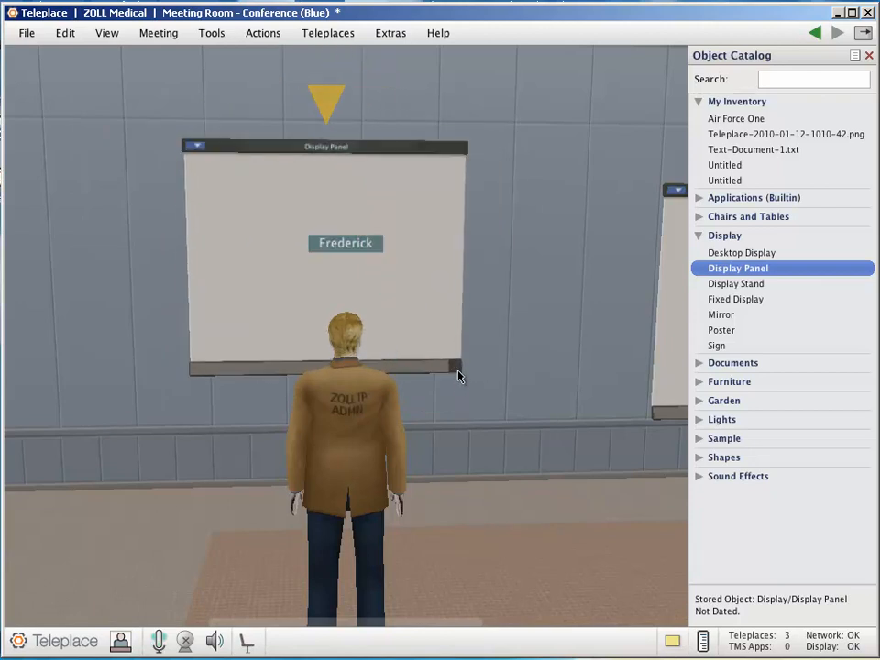
drag(457, 373, 510, 410)
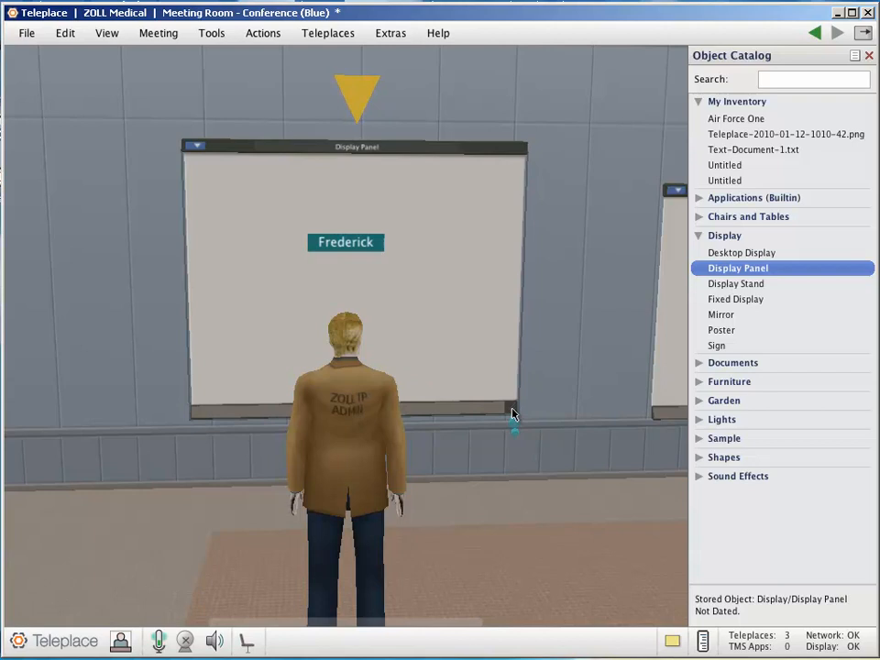
Use the panel's Resize mode to lower it slightly and scale it to 0.978, and finish the adjustment
right_click(435, 282)
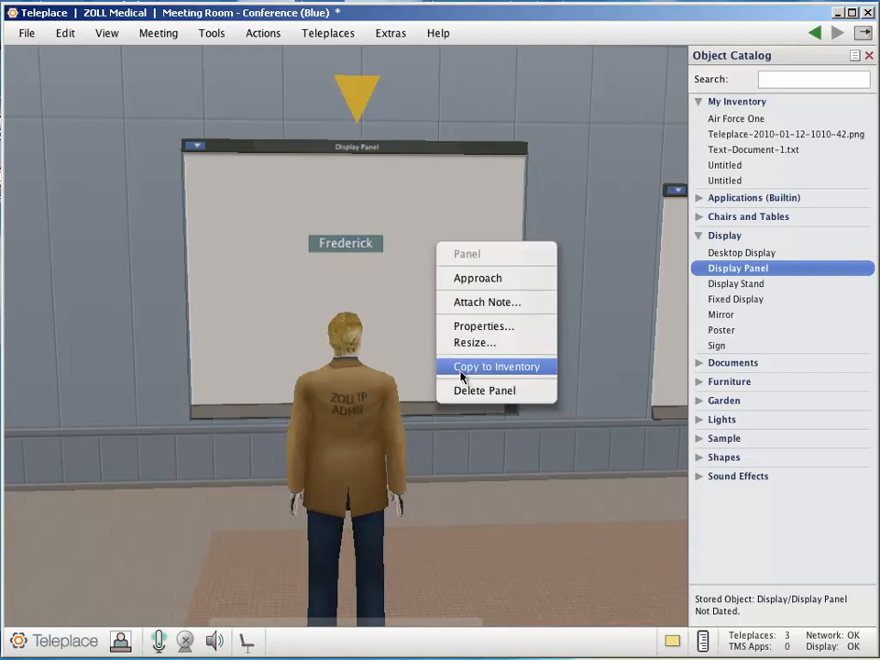
click(473, 343)
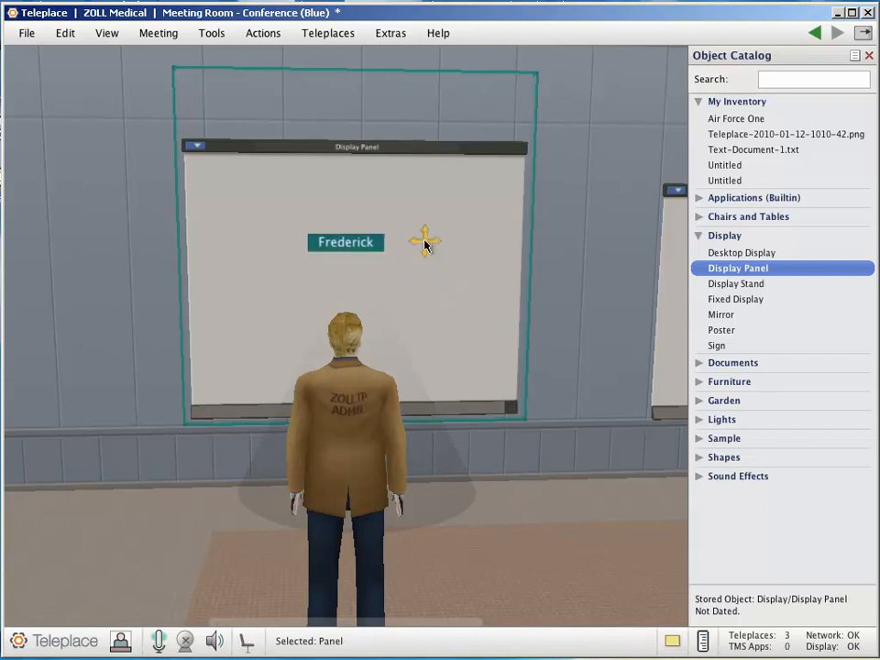
mouse_move(424, 242)
mouse_down()
mouse_move(424, 182)
mouse_move(294, 190)
mouse_move(294, 261)
mouse_move(422, 247)
mouse_move(426, 256)
mouse_up()
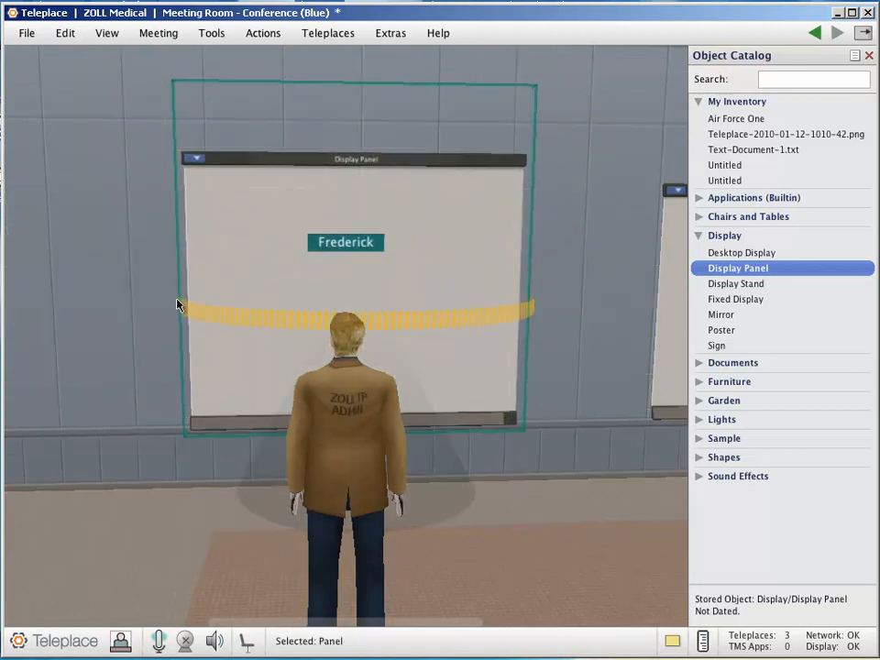
mouse_move(178, 291)
mouse_down()
mouse_move(288, 313)
mouse_move(546, 290)
mouse_move(506, 306)
mouse_move(320, 315)
mouse_move(198, 301)
mouse_move(171, 286)
mouse_move(192, 296)
mouse_move(181, 291)
mouse_up()
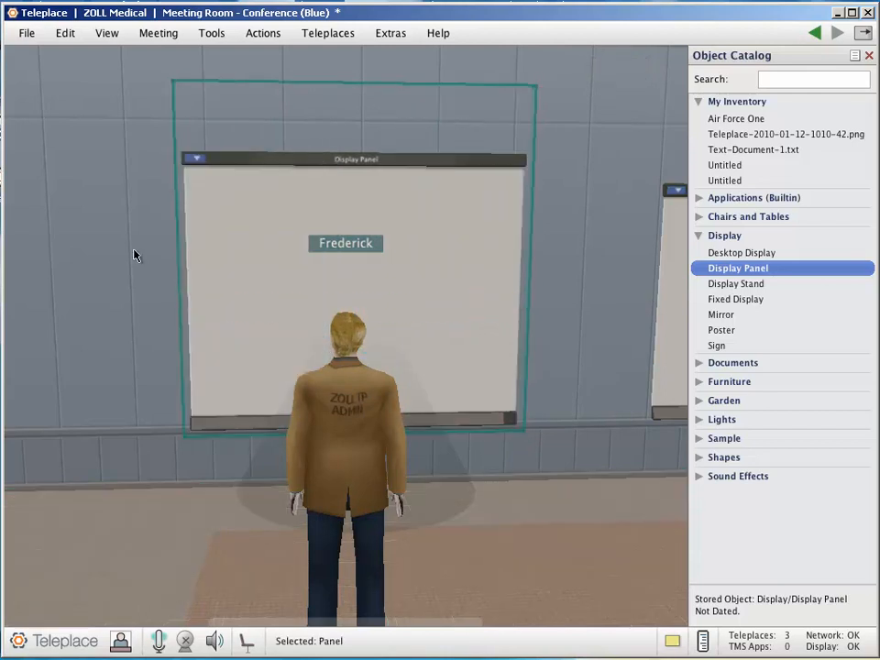
mouse_move(182, 82)
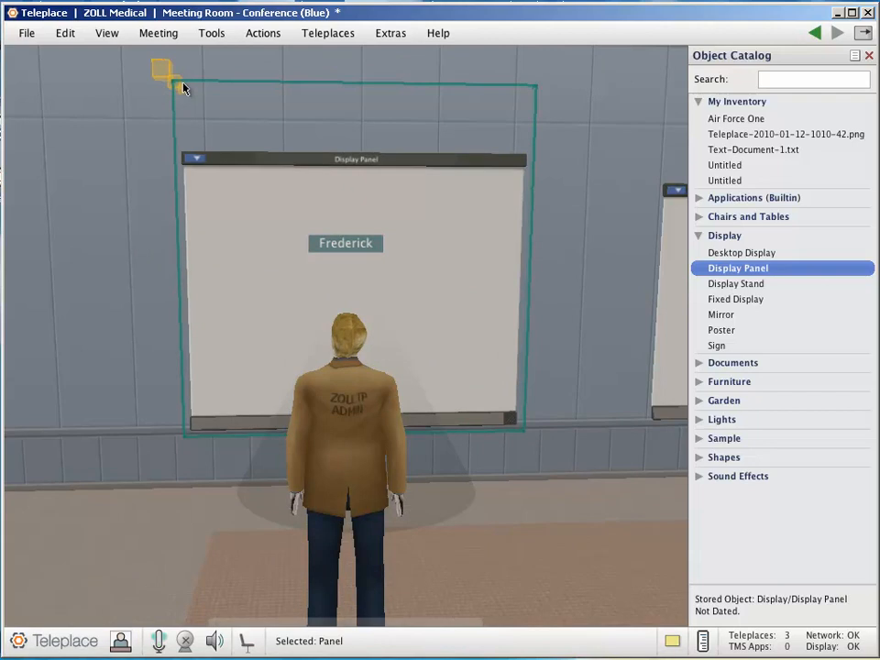
mouse_move(181, 82)
mouse_down()
mouse_move(151, 72)
mouse_move(216, 110)
mouse_move(184, 102)
mouse_up()
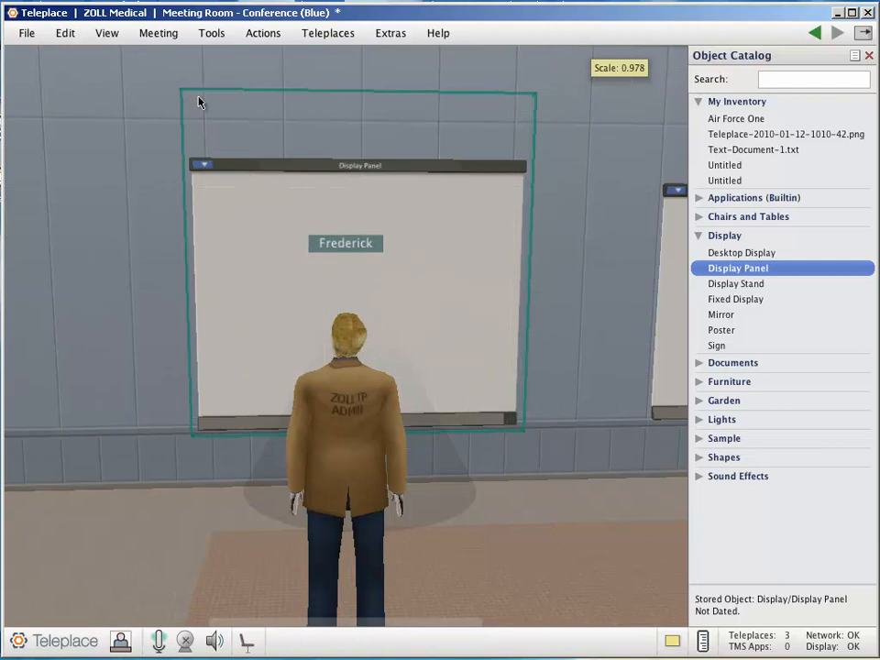
click(230, 148)
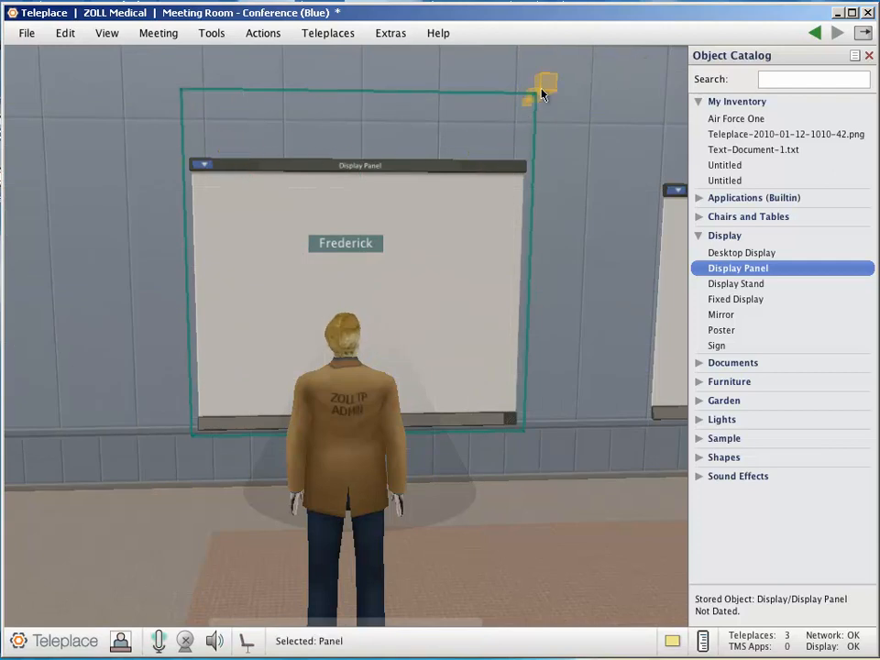
right_click(430, 269)
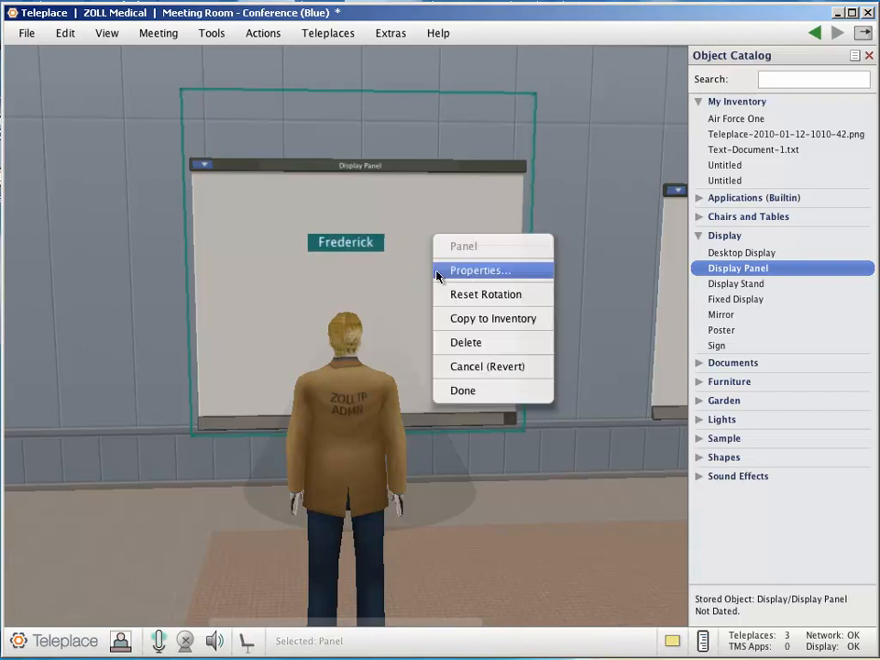
click(465, 392)
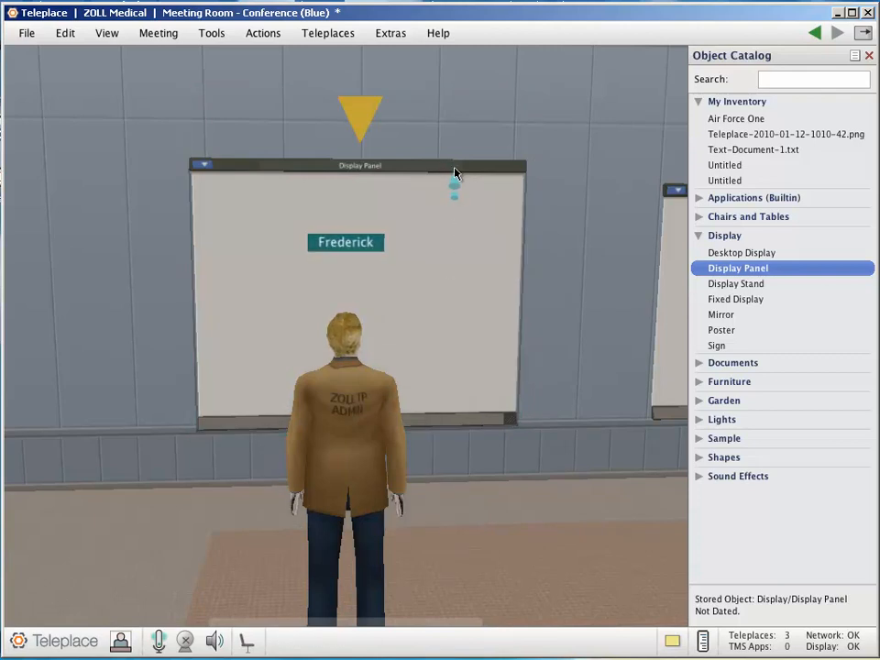
mouse_move(454, 171)
mouse_down()
mouse_move(349, 168)
mouse_move(337, 156)
mouse_move(435, 161)
mouse_move(450, 165)
mouse_move(443, 178)
mouse_up()
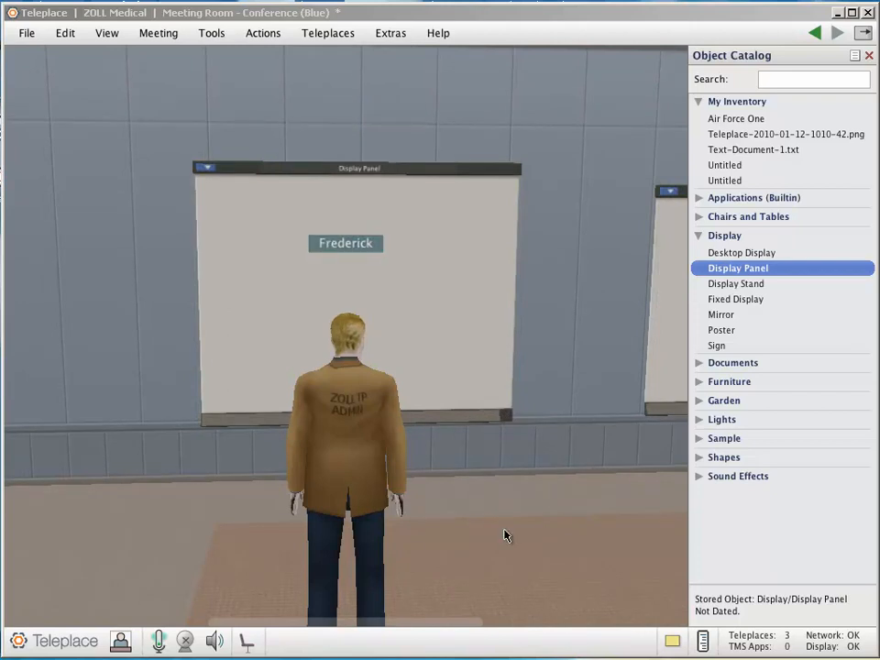
Walk the avatar away from the wall panels and across the room to the small brown table
key(Up)
key(Right)
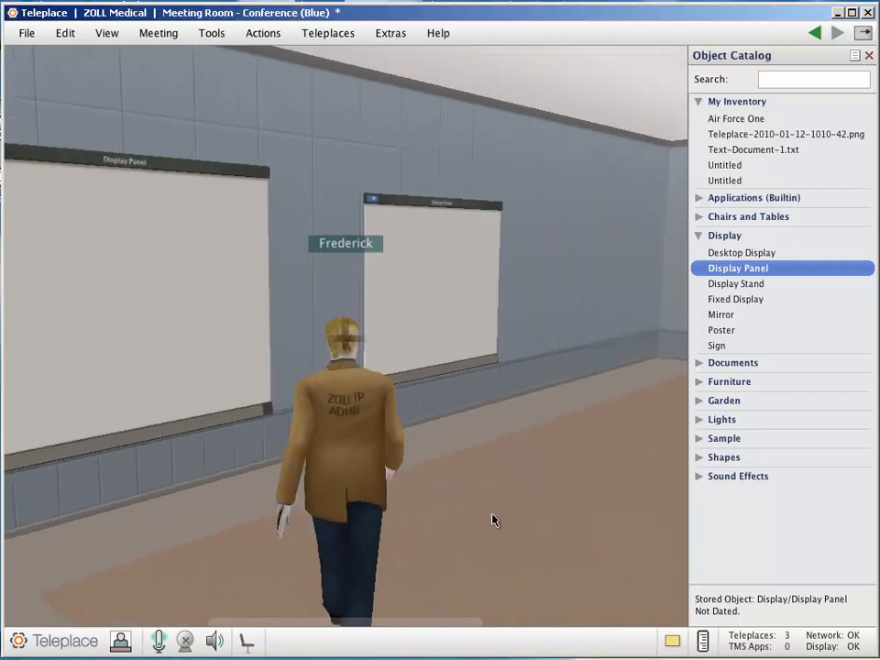
key(Right)
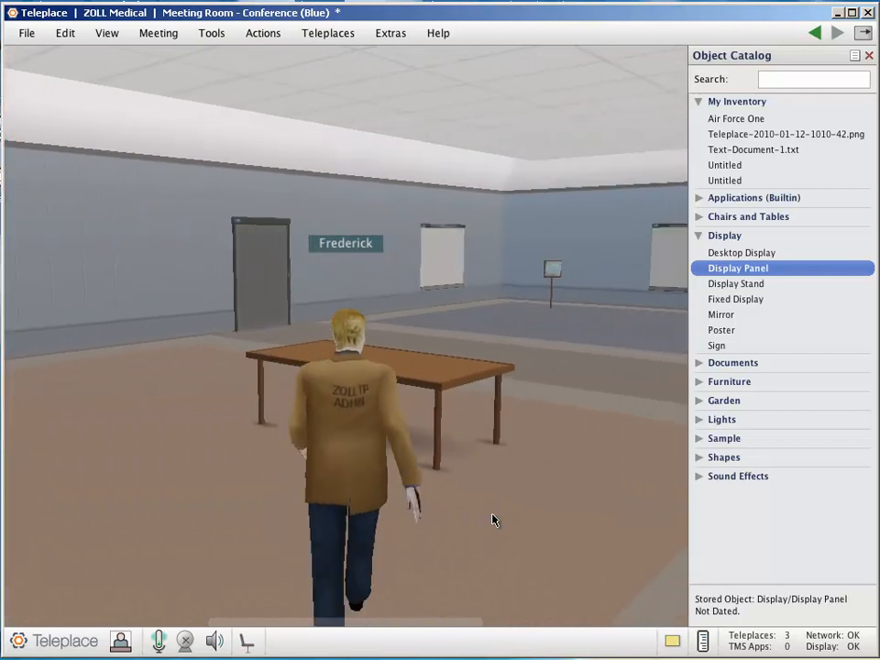
key(Up)
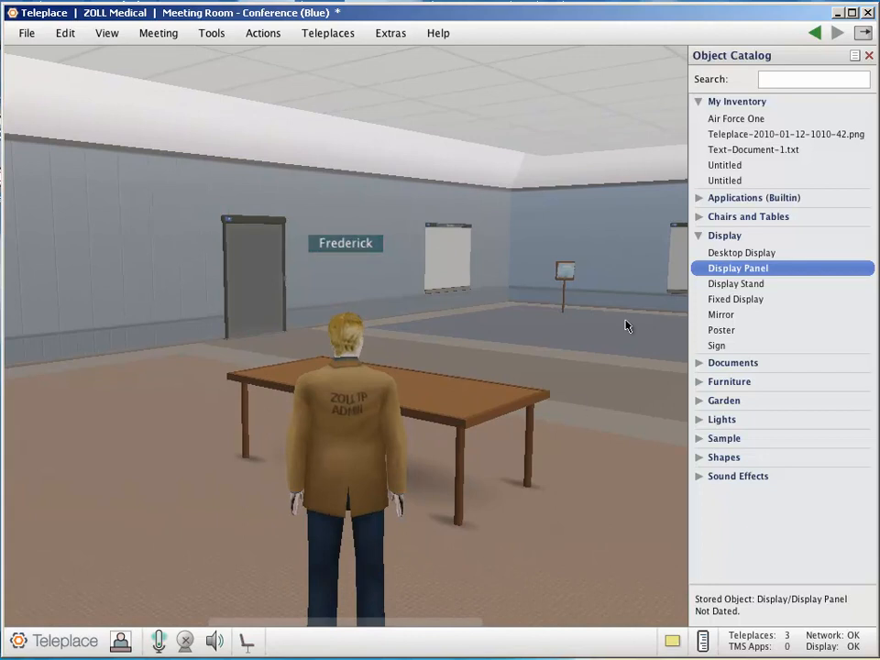
Place a Conference Table from the catalog's Chairs and Tables category on the open floor in the middle of the room
click(699, 236)
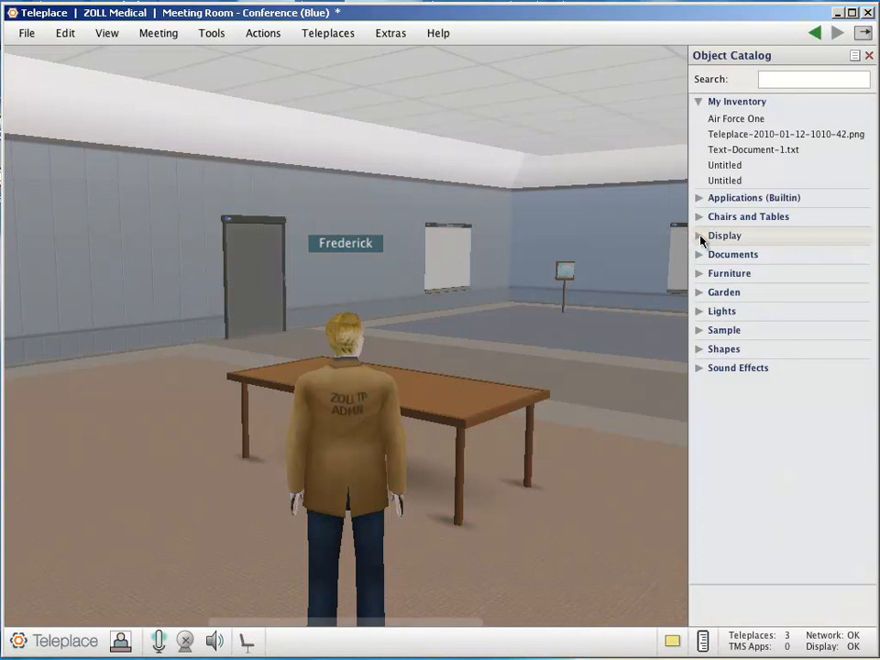
click(699, 217)
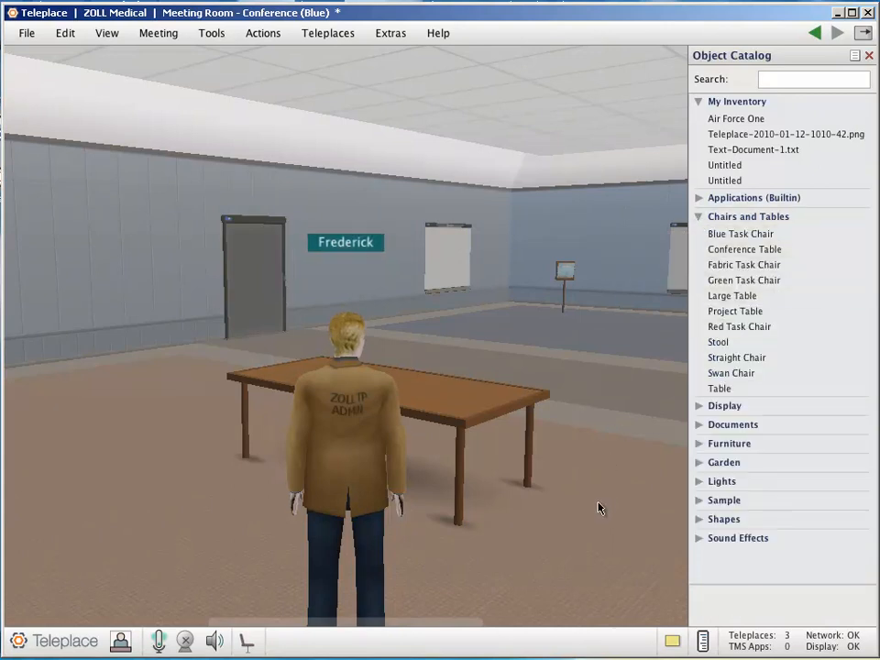
key(Right)
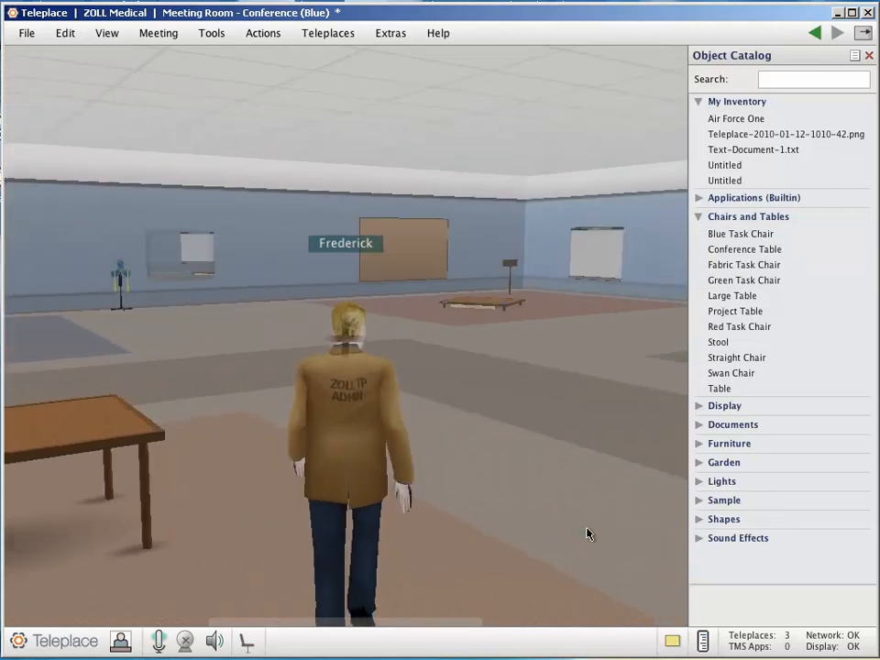
key(Up)
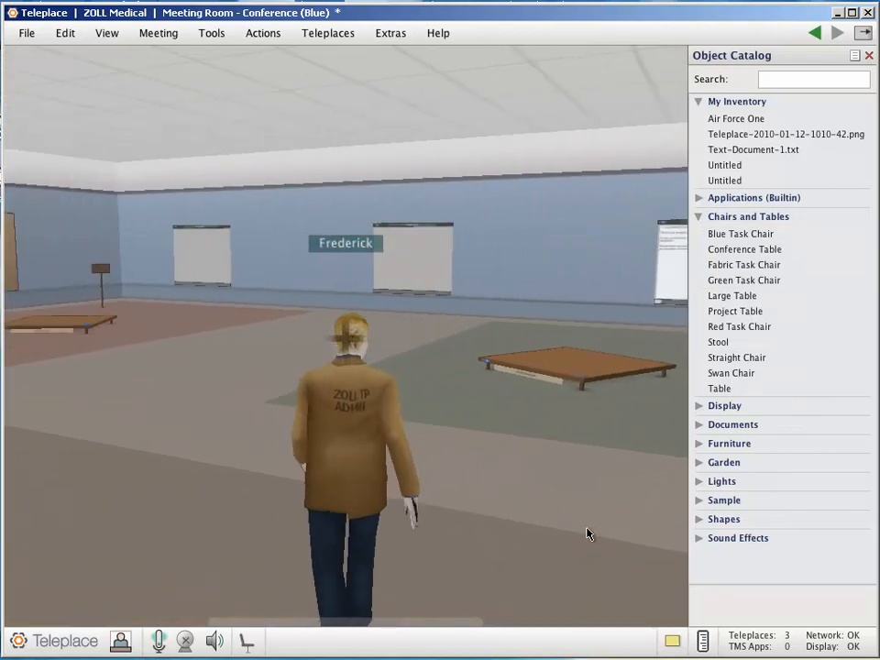
key(Left)
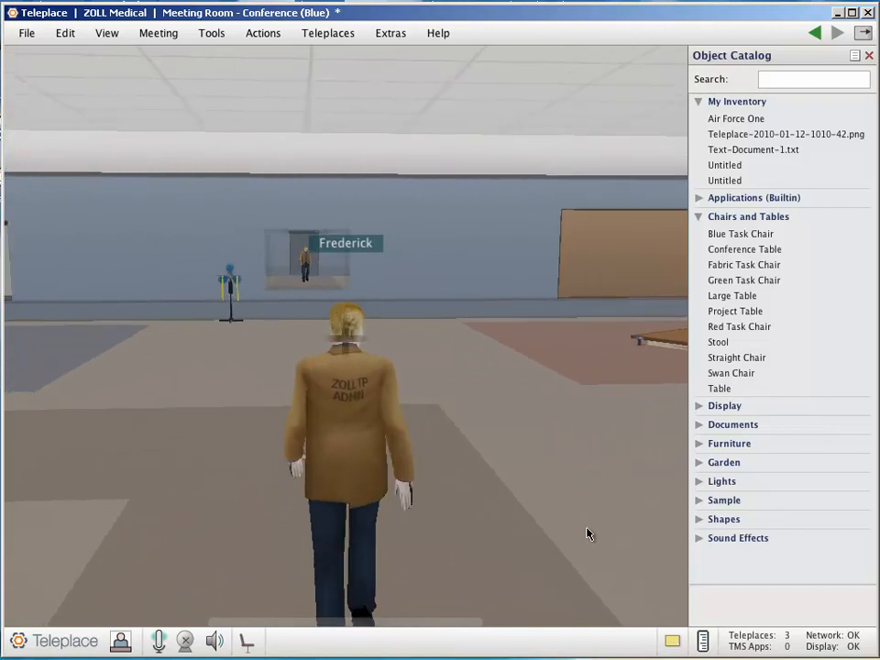
mouse_move(728, 254)
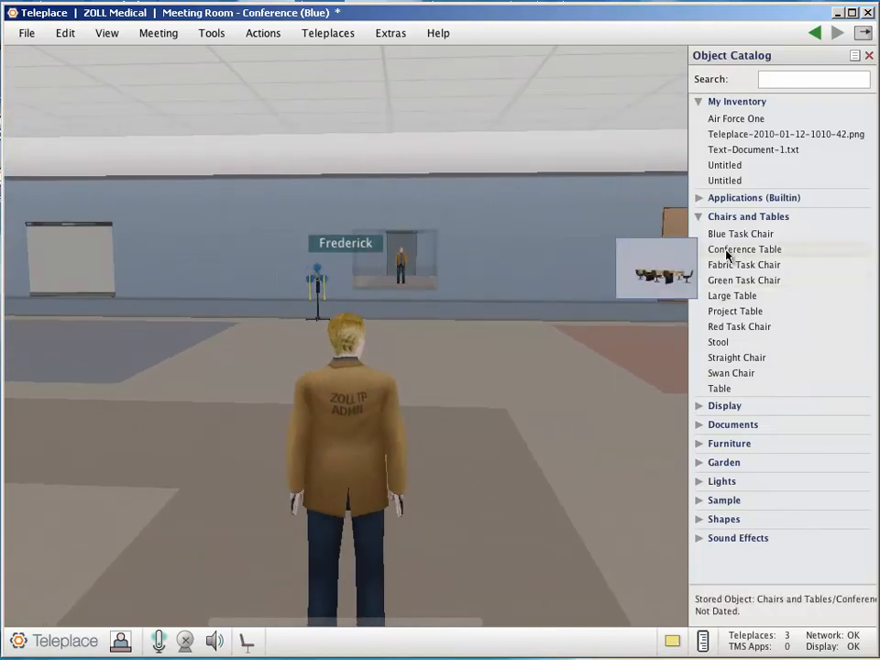
drag(727, 254, 389, 383)
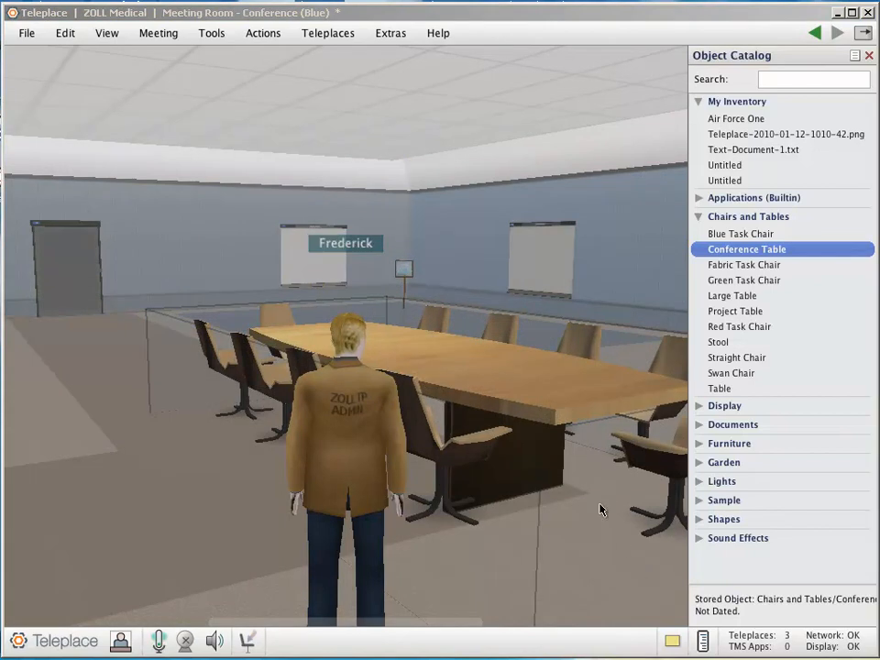
Use the conference table's Resize mode to move and rotate it until its long side faces the avatar, and finish the adjustment
right_click(552, 423)
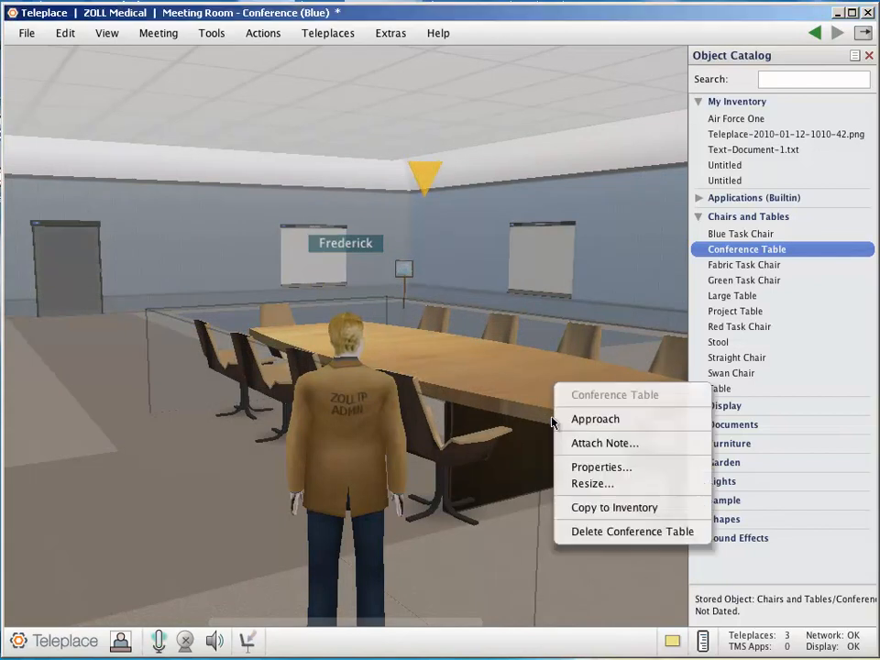
click(589, 482)
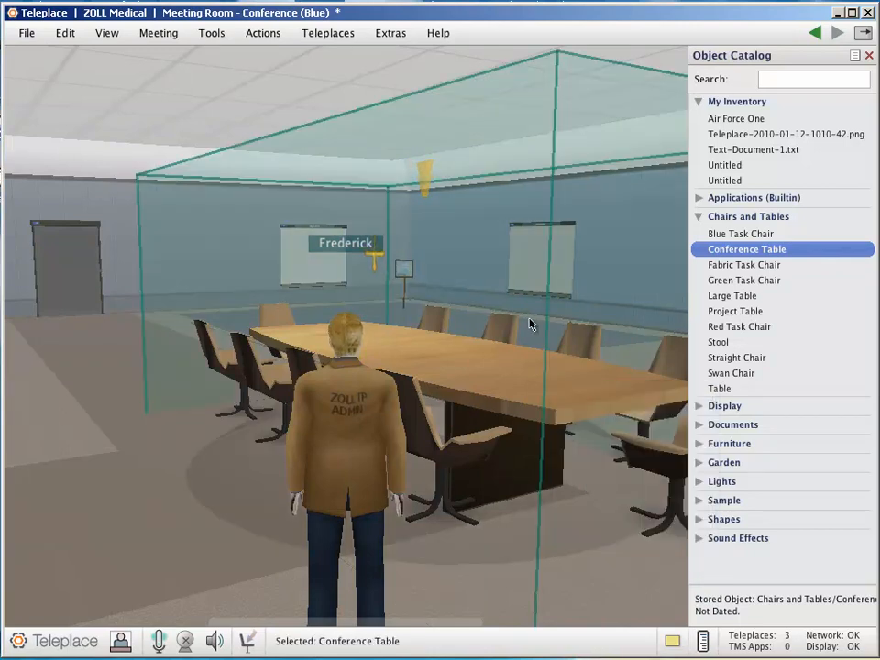
drag(602, 329, 325, 405)
drag(237, 422, 513, 374)
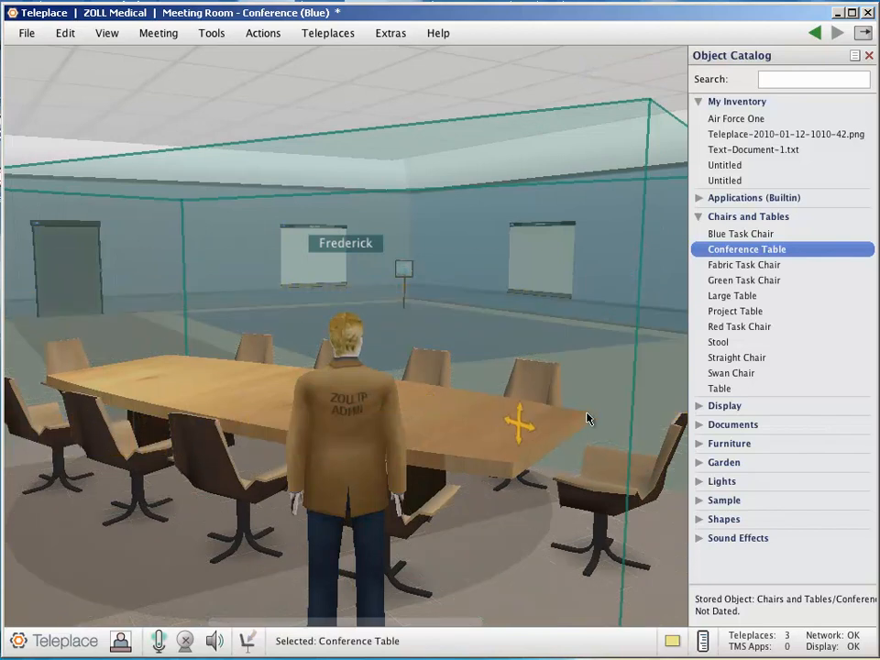
drag(630, 409, 879, 357)
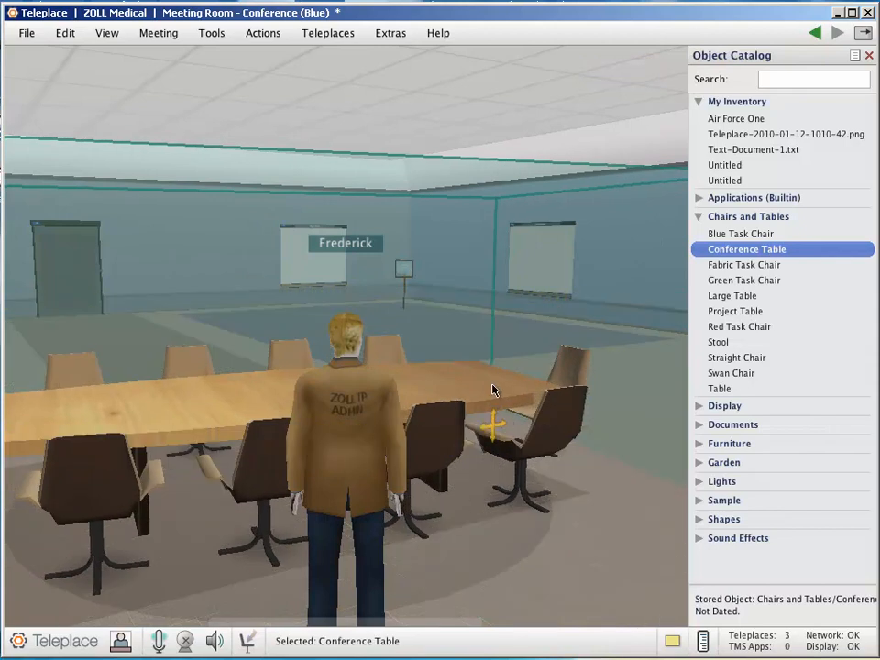
right_drag(497, 399, 490, 404)
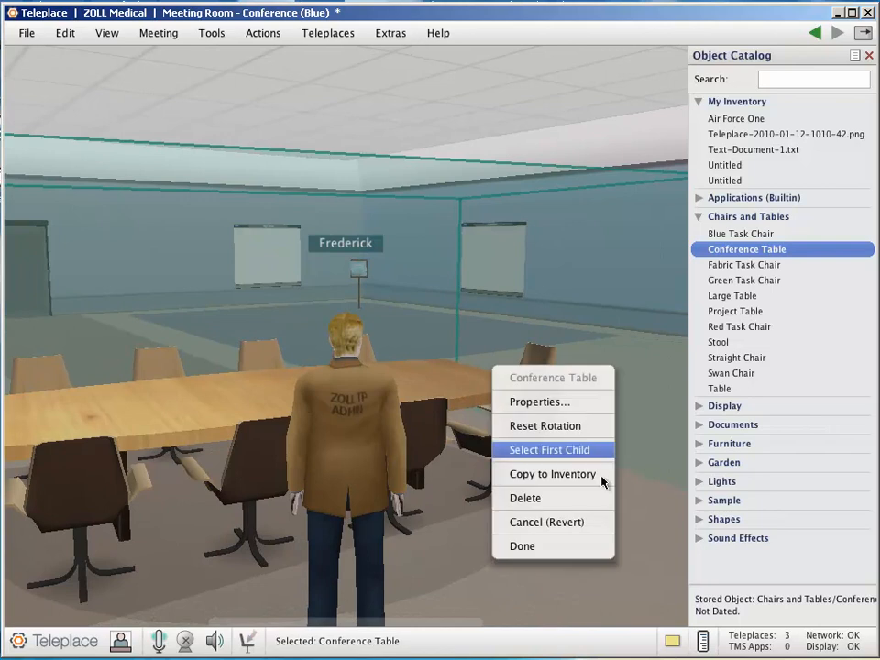
click(544, 550)
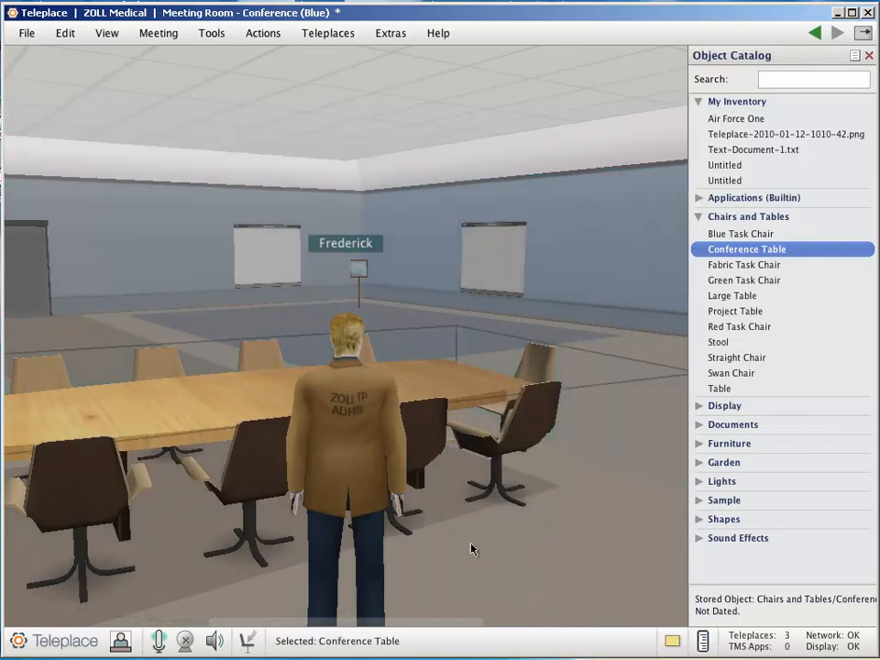
Back the avatar away from the conference table and place a Swan Chair on the floor in front of the table's near side
key(Down)
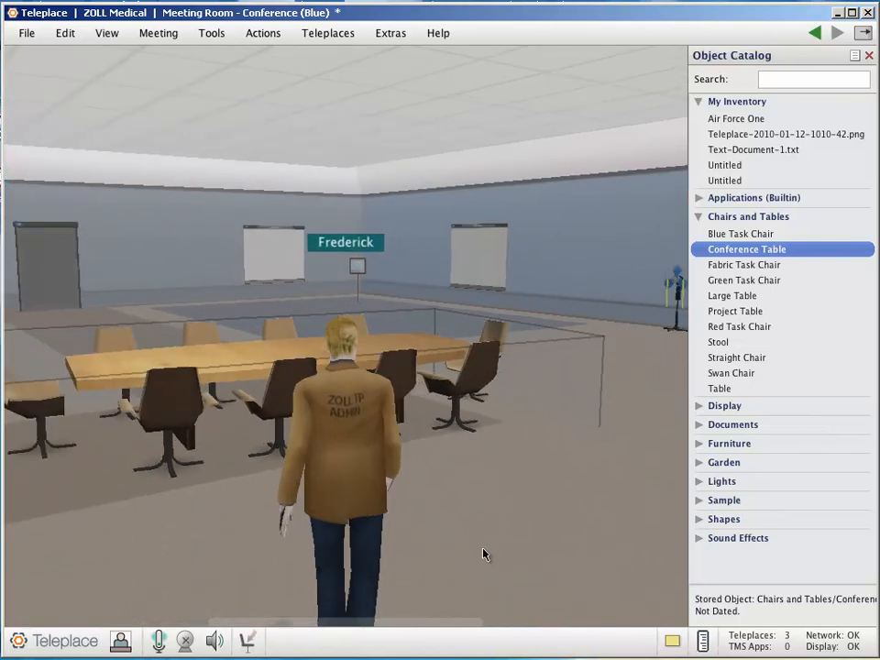
key(Left)
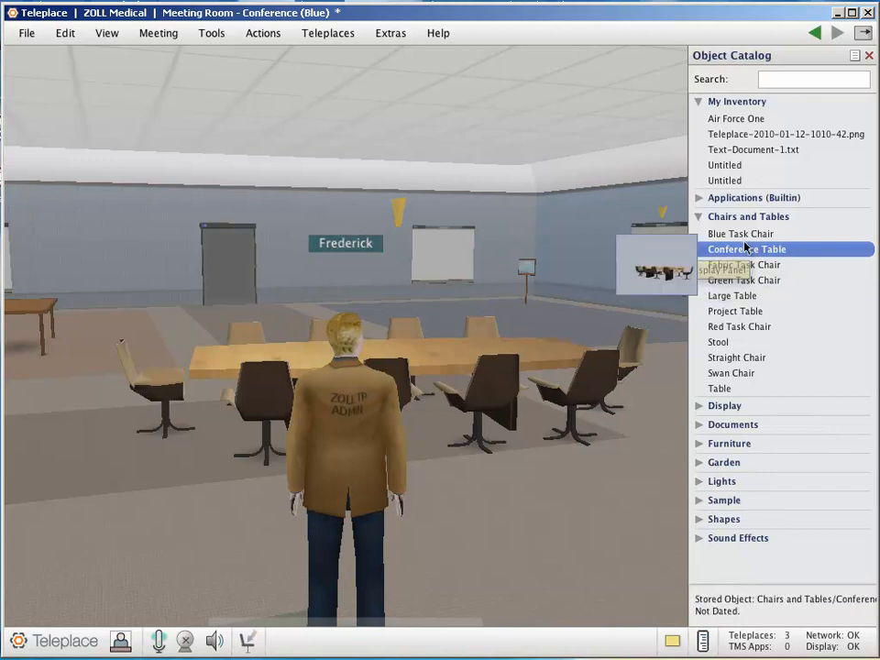
mouse_move(746, 240)
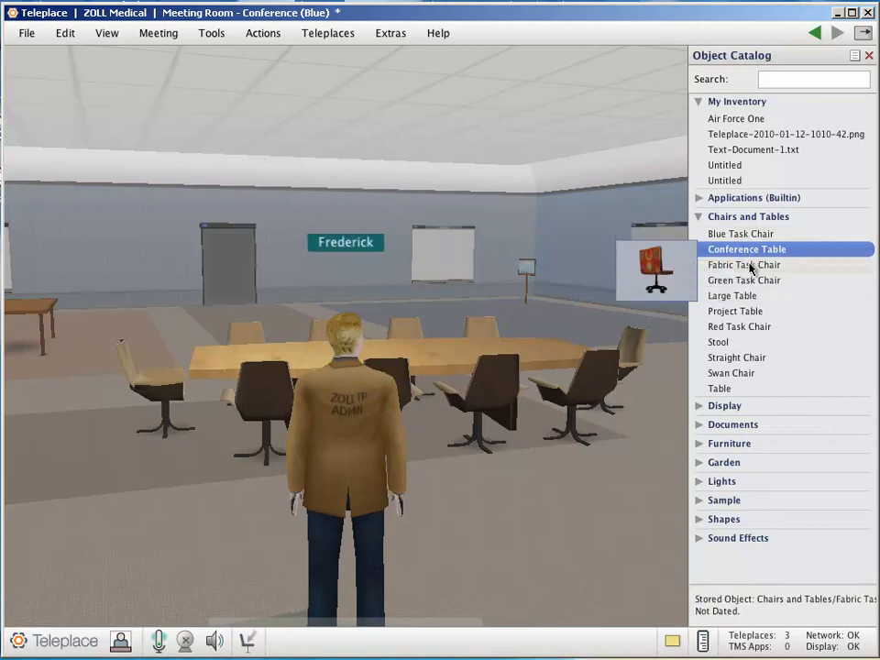
mouse_move(757, 332)
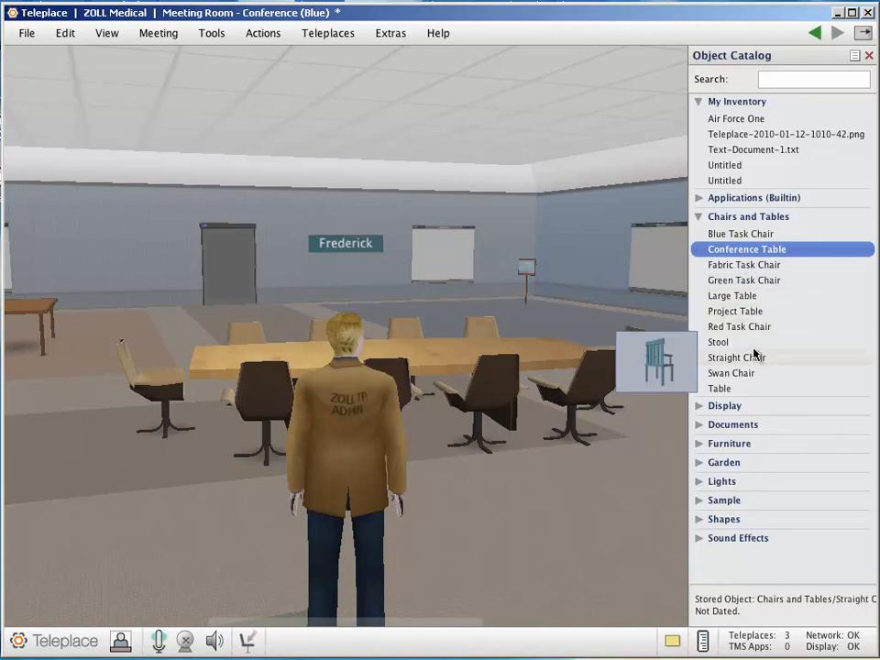
mouse_move(754, 374)
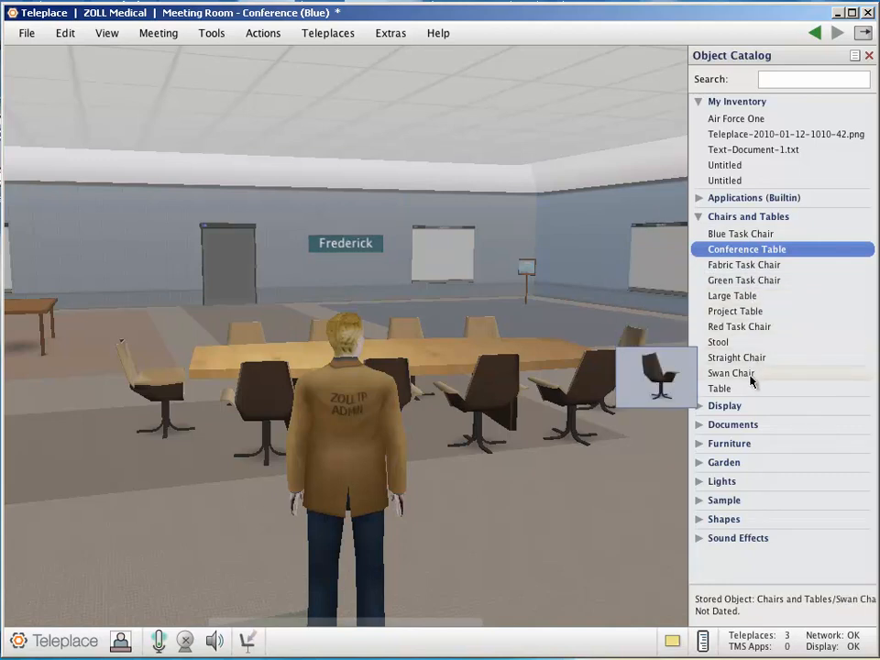
drag(747, 379, 593, 510)
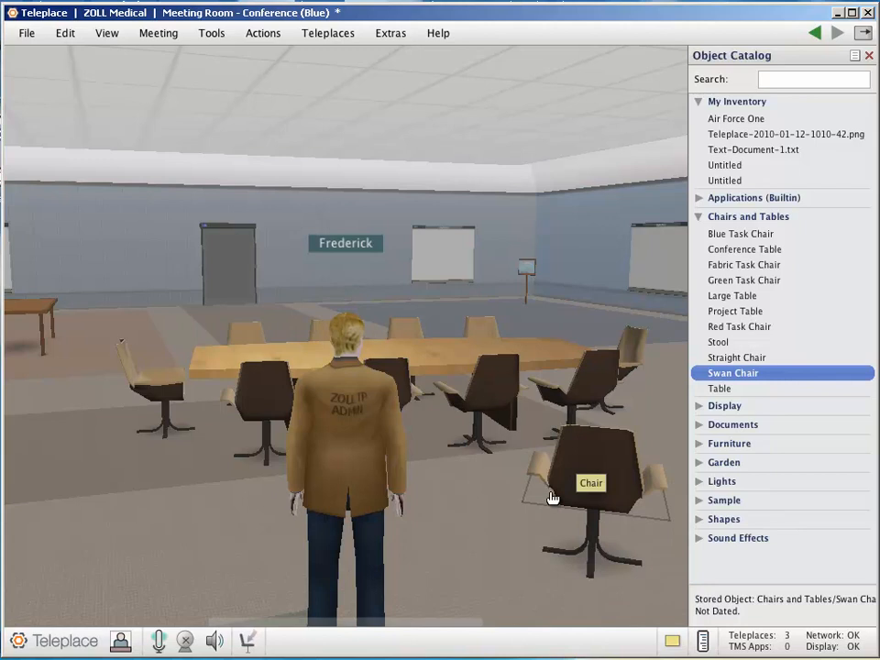
Use the new chair's Resize mode to turn it slightly and move it closer to the conference table, and finish the adjustment
right_click(553, 498)
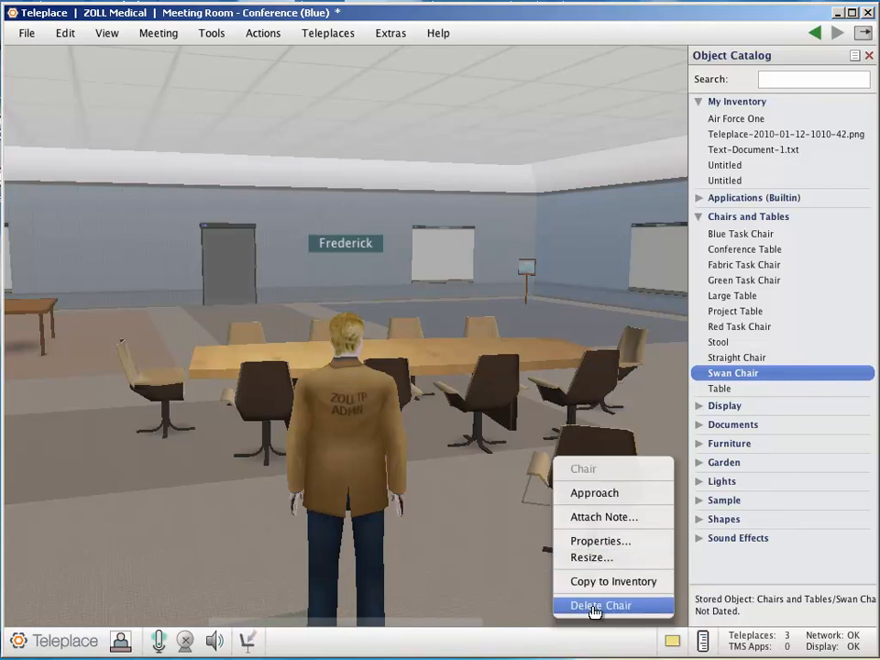
click(612, 557)
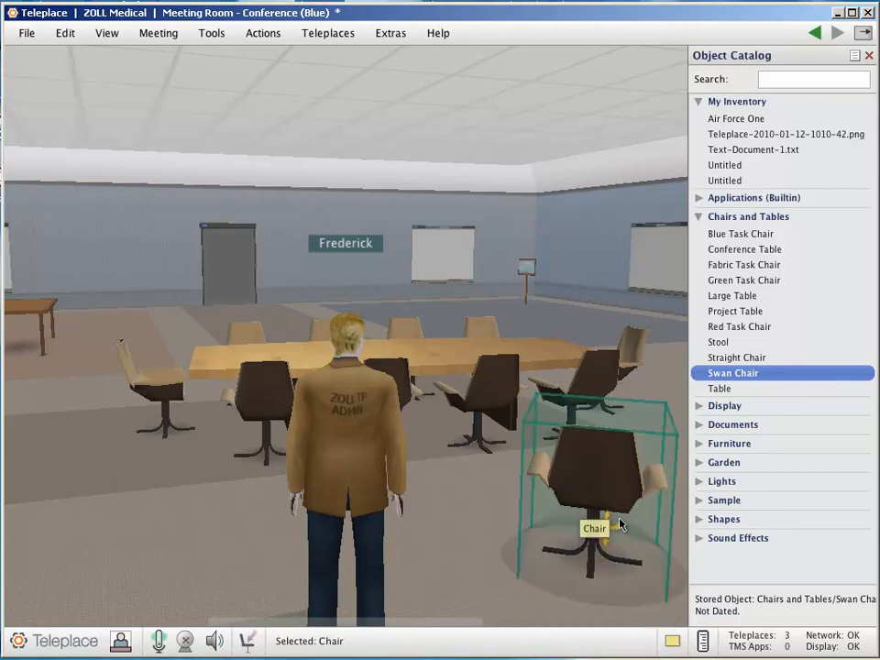
click(652, 538)
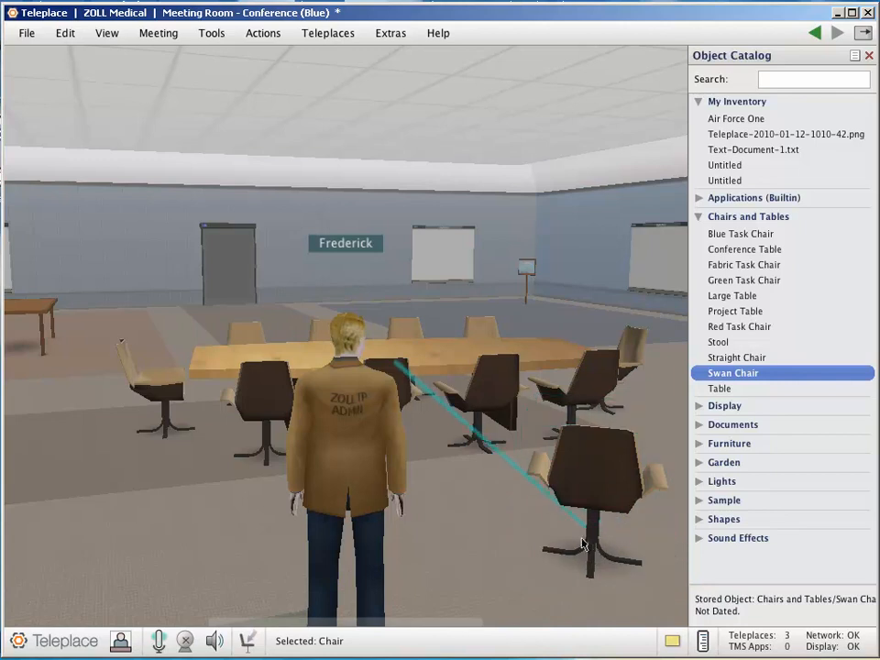
right_click(617, 490)
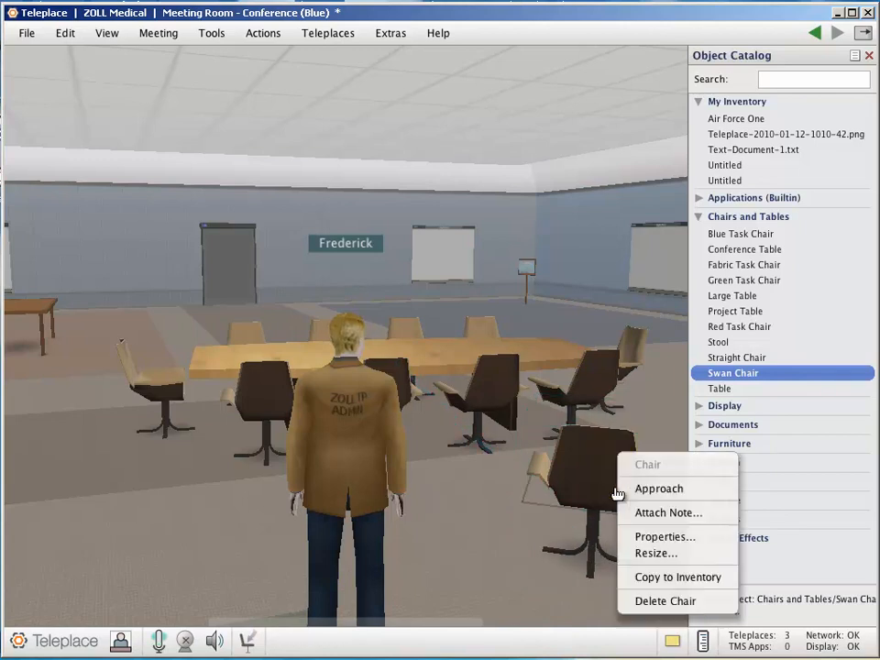
click(661, 553)
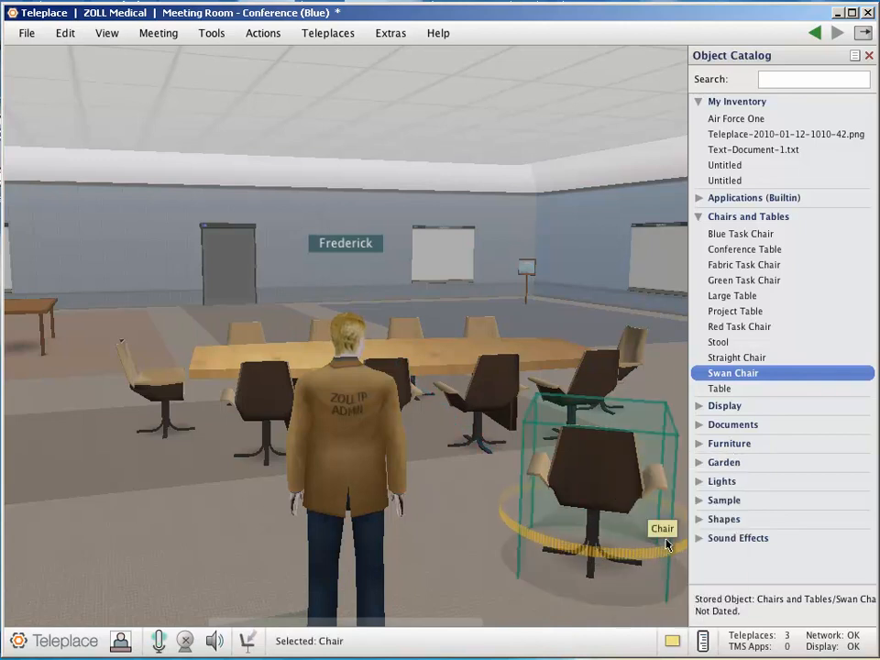
drag(647, 537, 694, 507)
drag(531, 497, 575, 463)
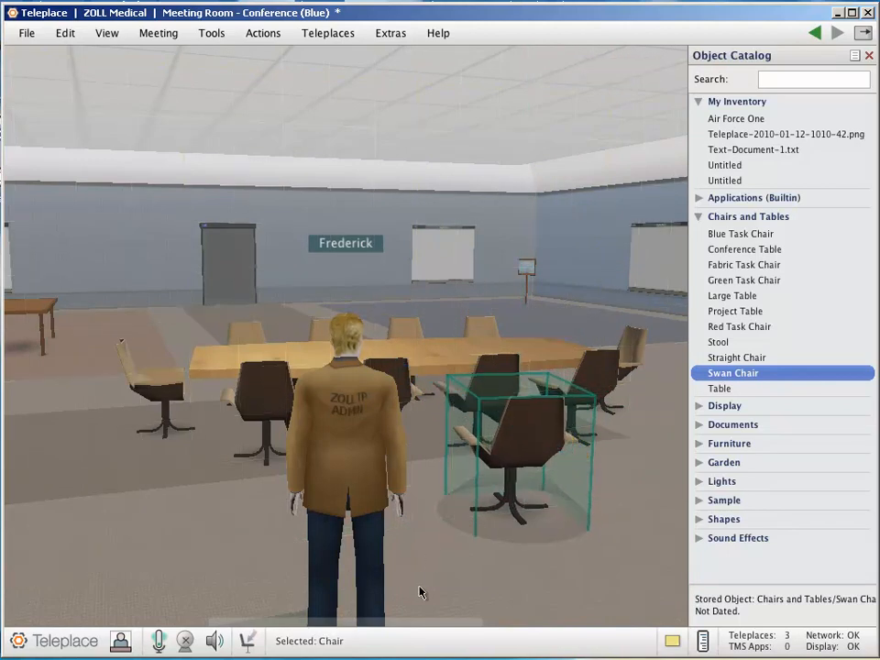
right_click(521, 404)
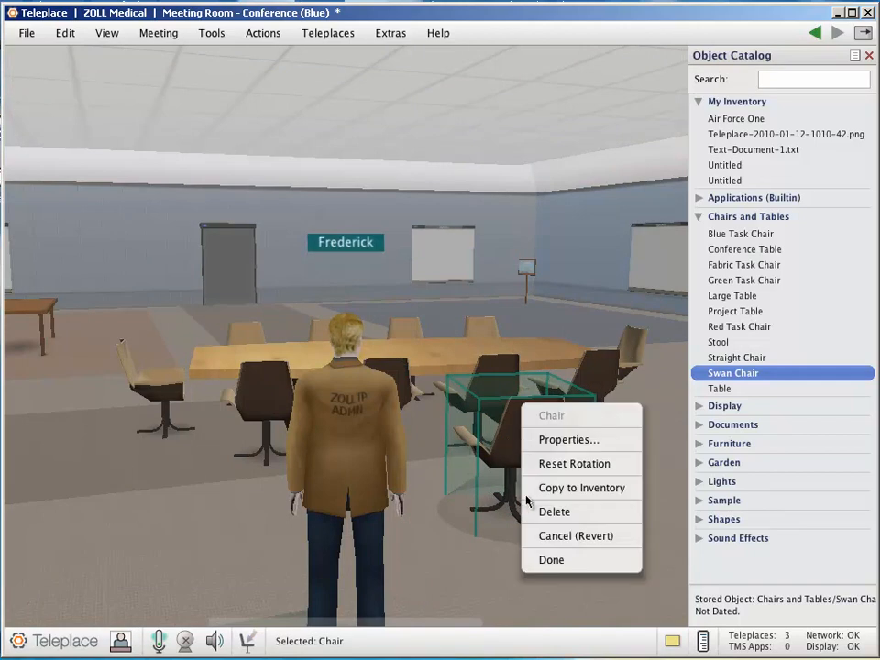
click(563, 561)
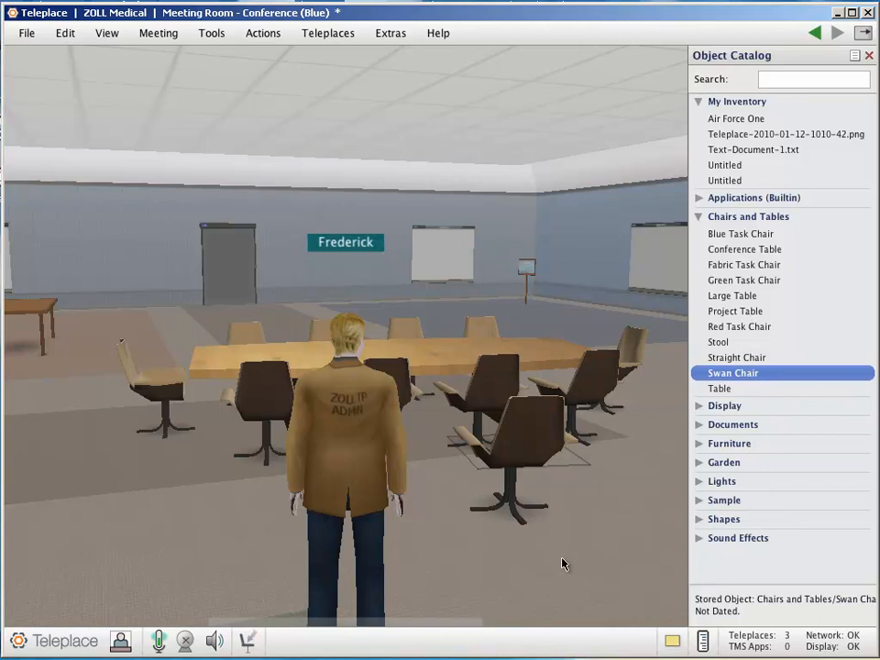
Add a Desktop Display from the catalog's Display category and set it on the conference table near one end
click(700, 220)
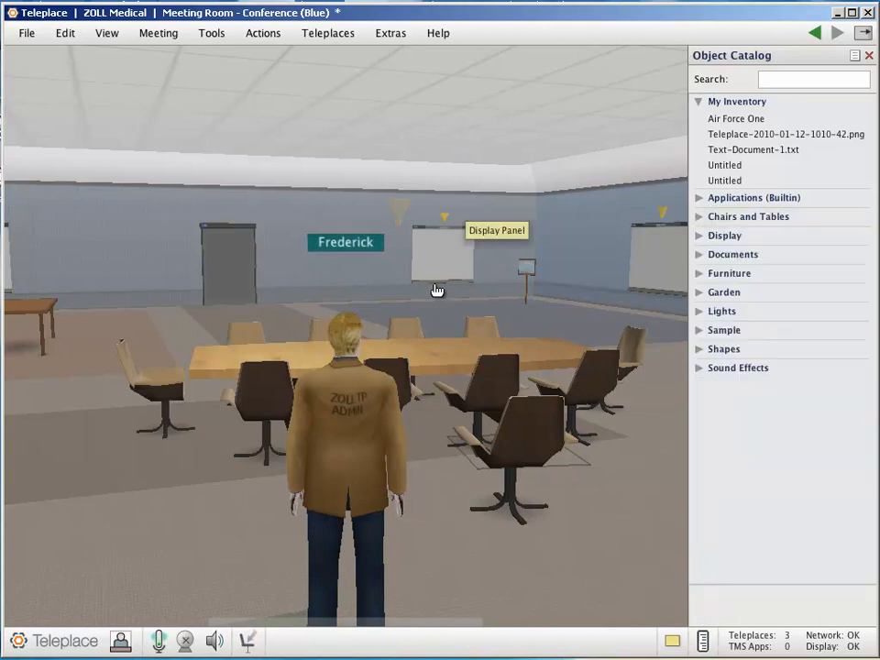
click(699, 235)
mouse_move(714, 260)
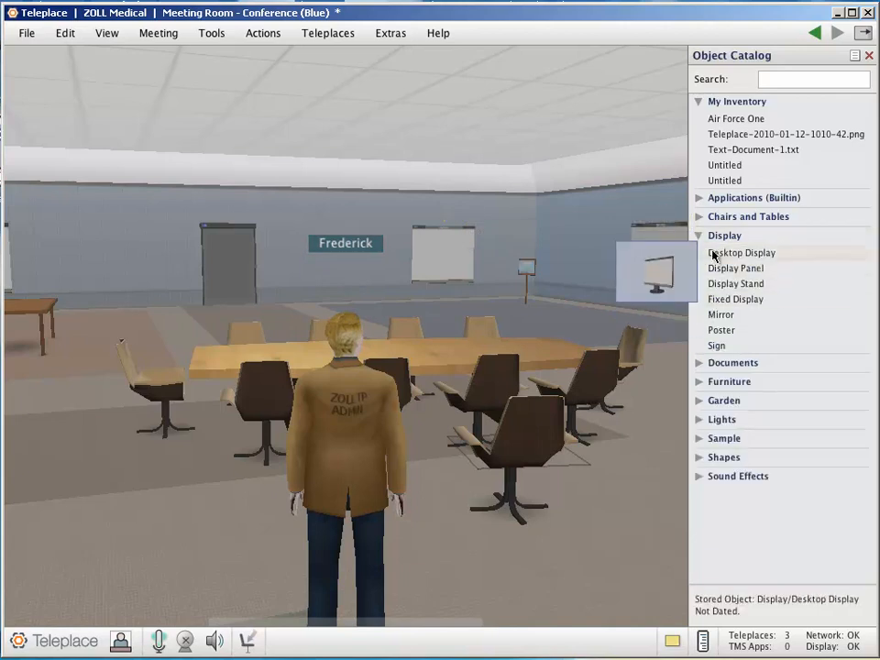
drag(714, 254, 534, 353)
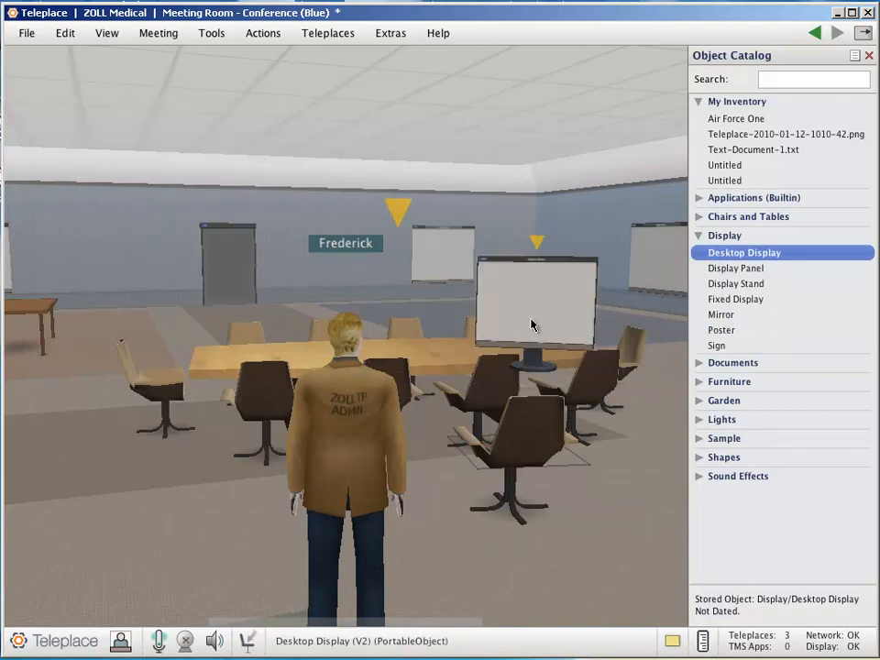
right_click(524, 319)
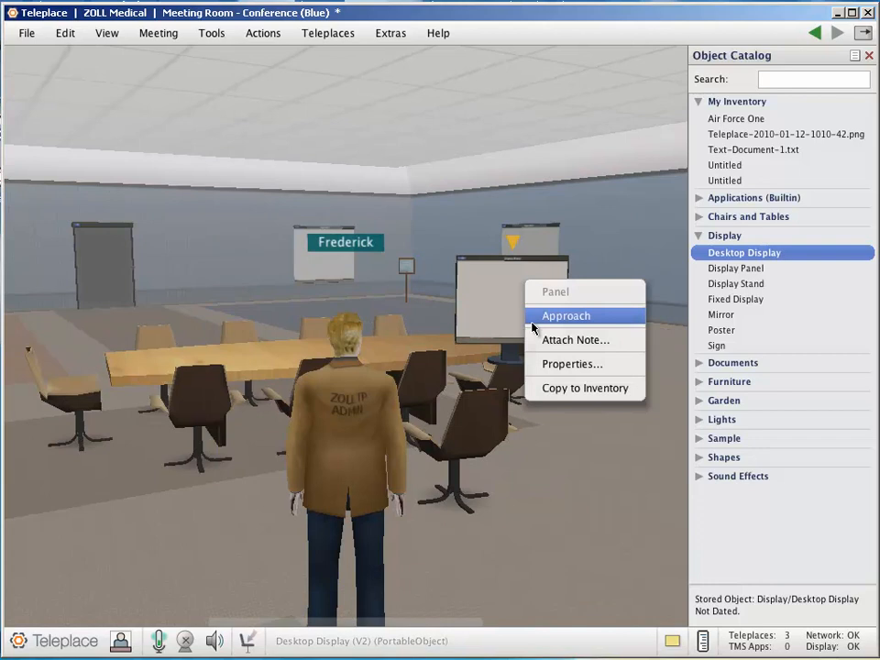
click(531, 321)
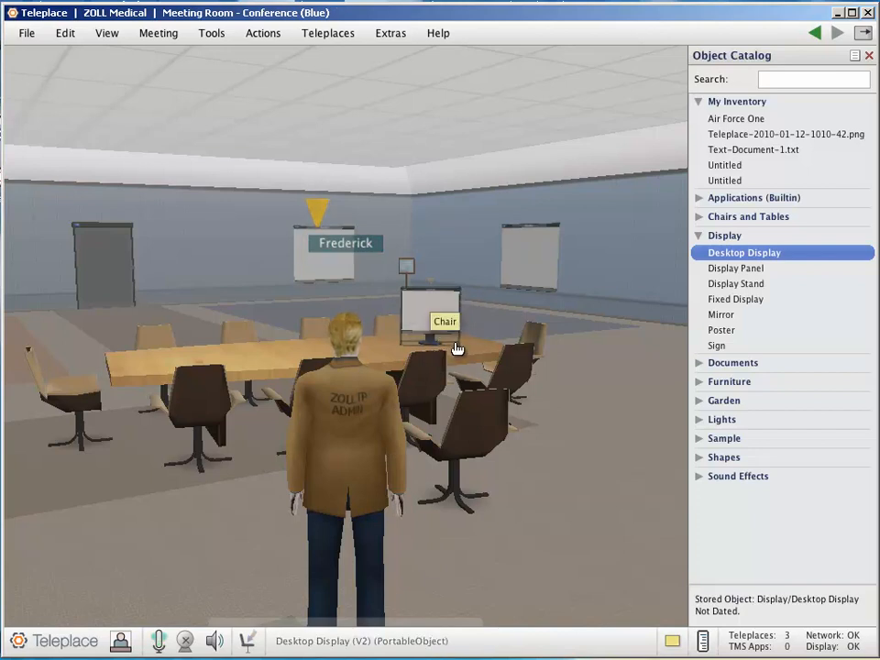
Seat the avatar in the chair beside the Desktop Display and slide the display along the conference table toward the avatar
click(457, 350)
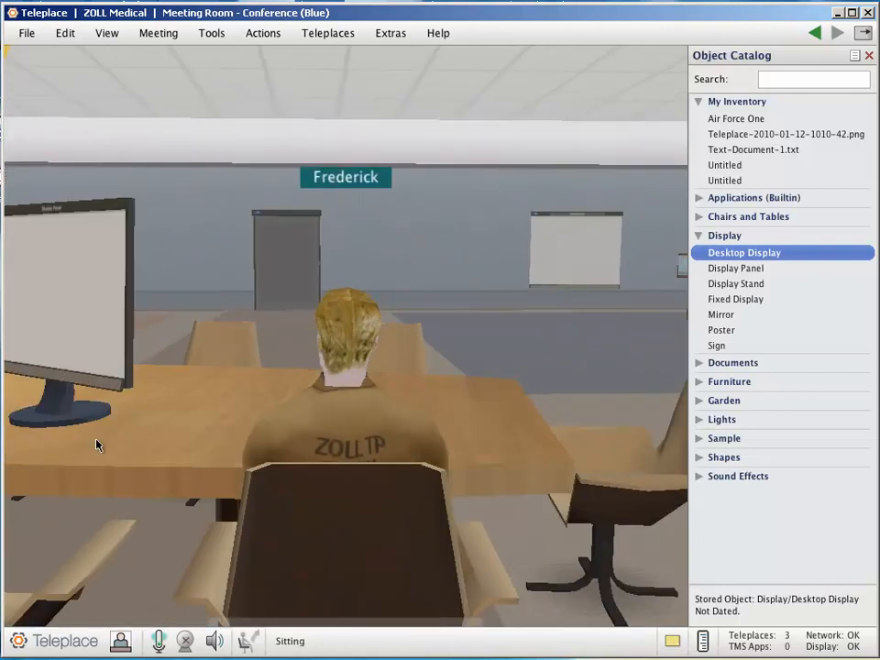
drag(73, 424, 121, 424)
drag(89, 424, 158, 431)
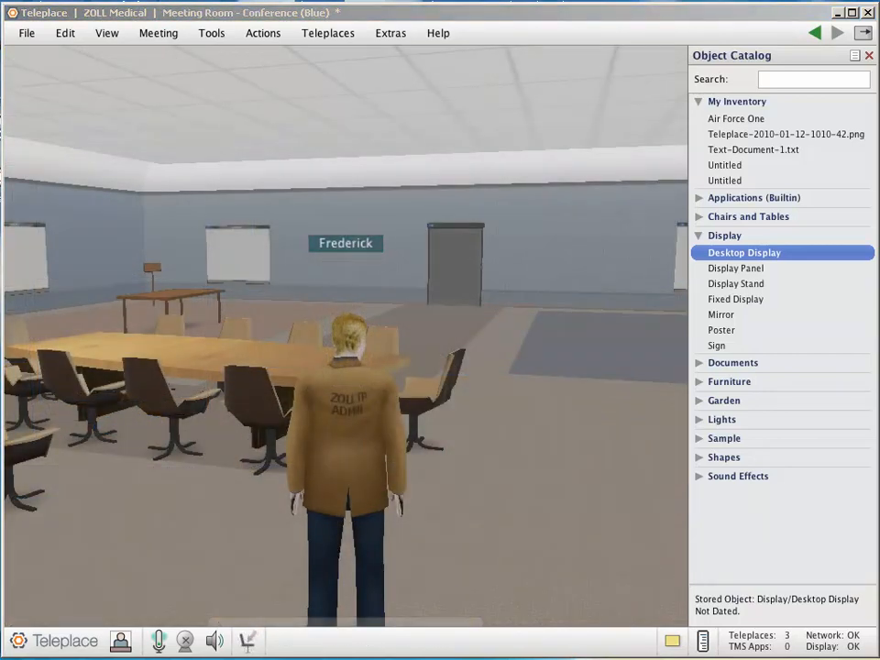
Walk the avatar to the wall near the wooden signpost and place a Display Stand between the signpost and the nearest Display Panel
right_drag(455, 613, 477, 567)
key(Left)
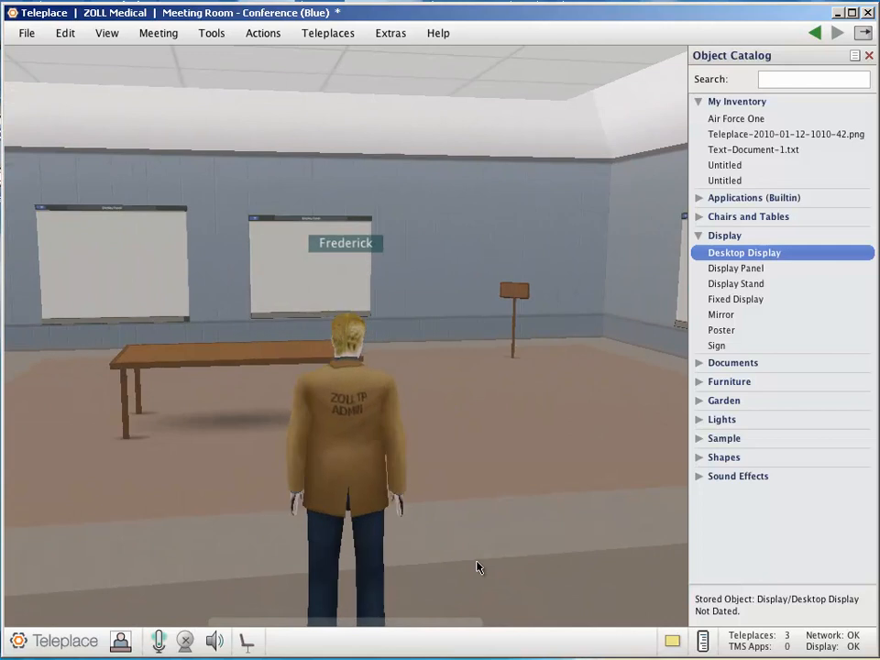
key(Right)
key(Up)
key(Left)
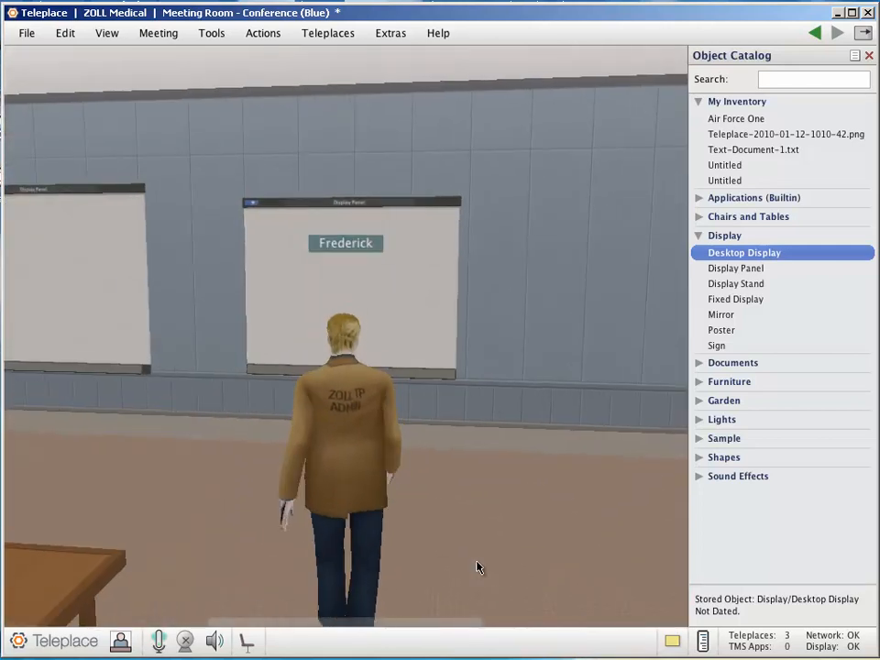
key(Right)
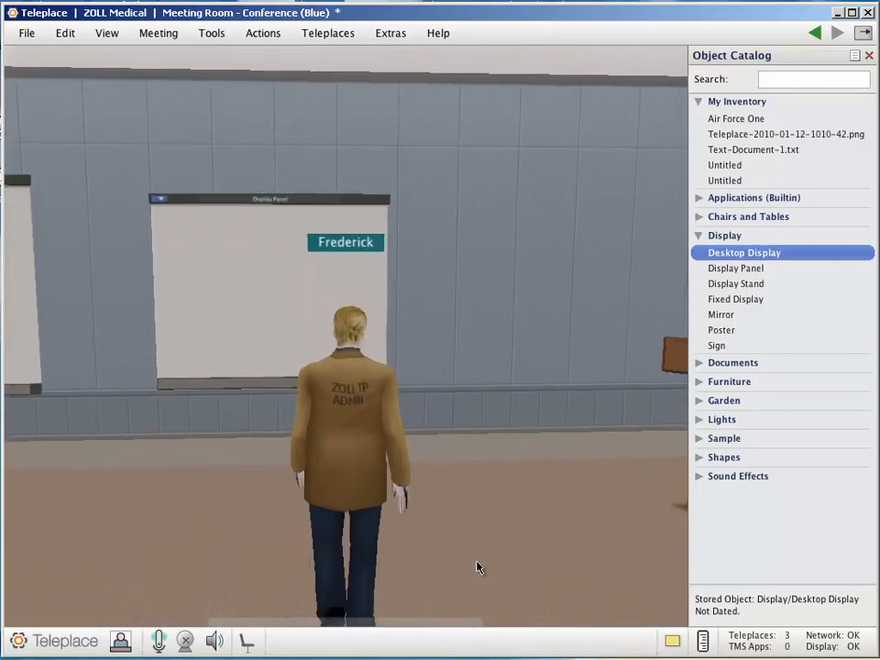
key(Up)
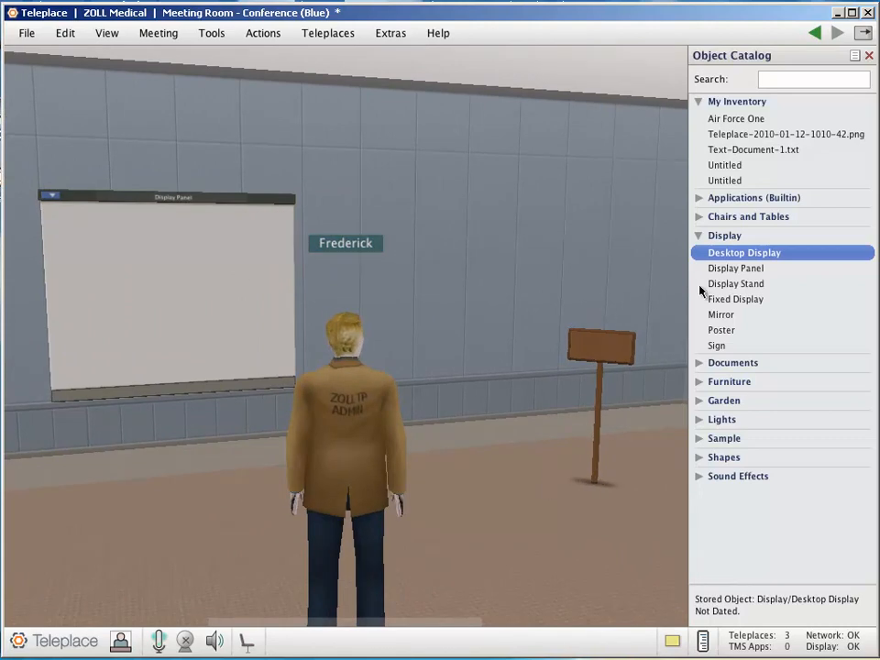
drag(726, 292, 477, 454)
drag(481, 552, 459, 457)
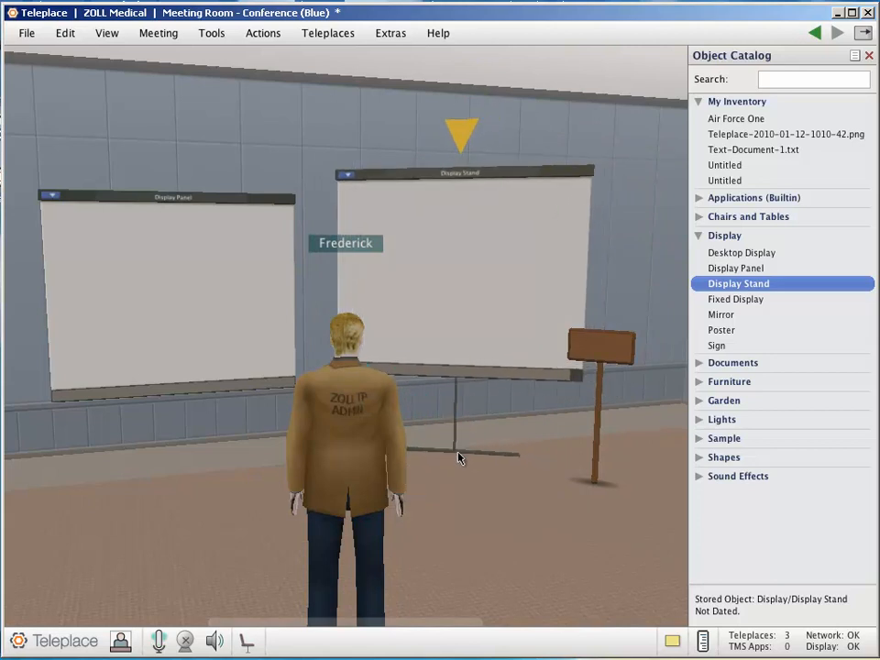
Use the Display Stand's Resize mode to make it slightly smaller, and finish the adjustment
right_click(457, 372)
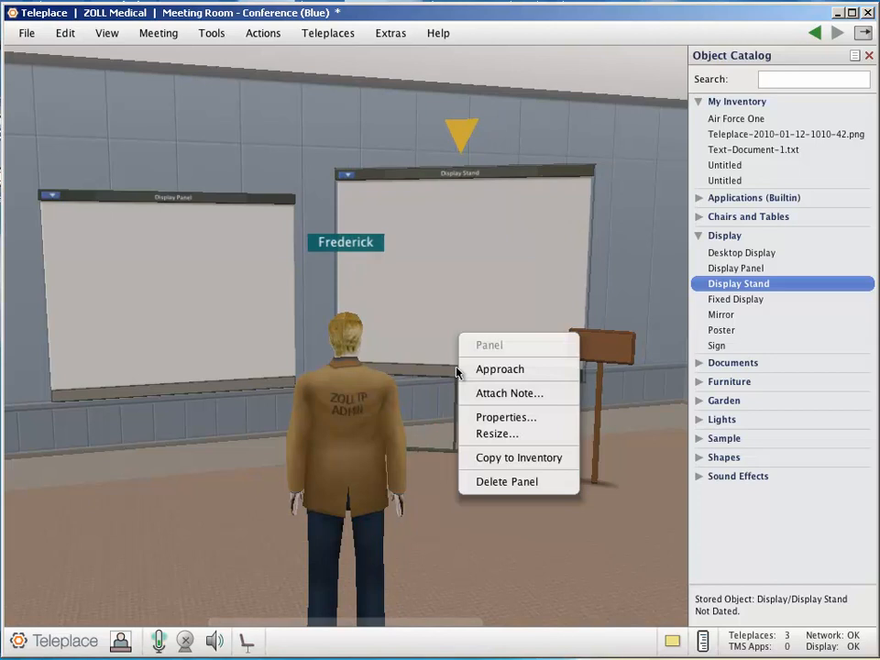
click(498, 433)
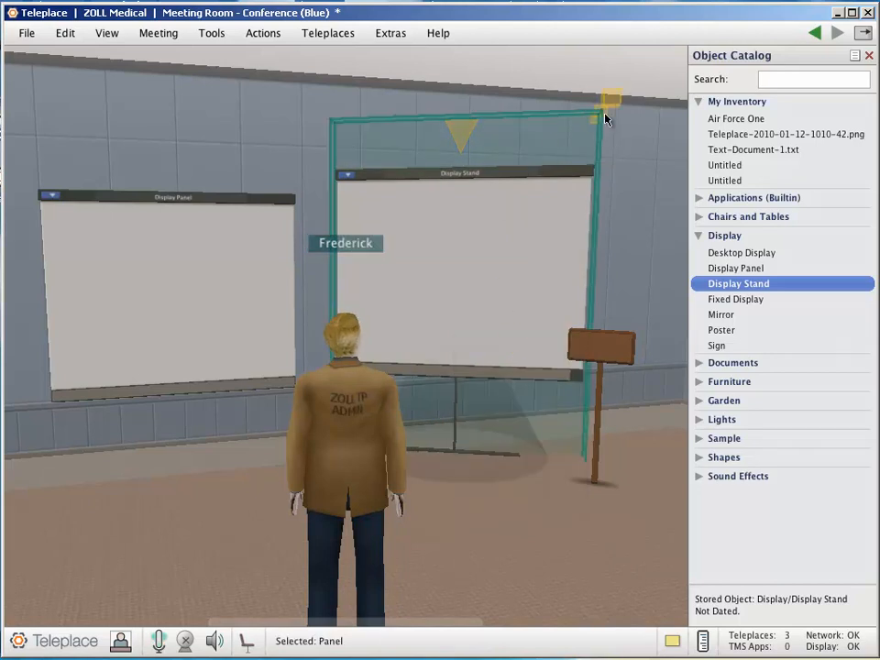
drag(603, 122, 585, 166)
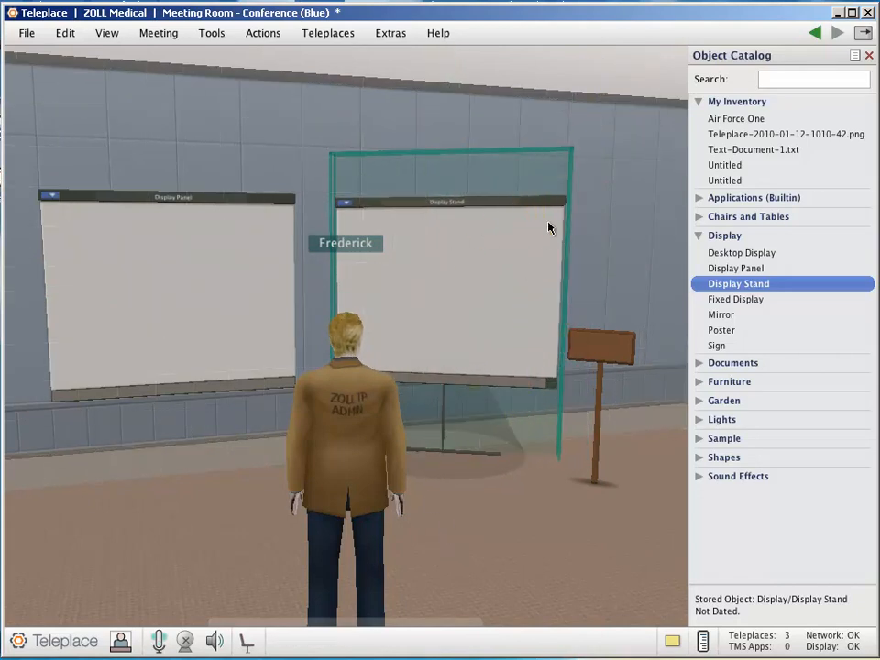
right_drag(473, 379, 472, 379)
right_click(472, 384)
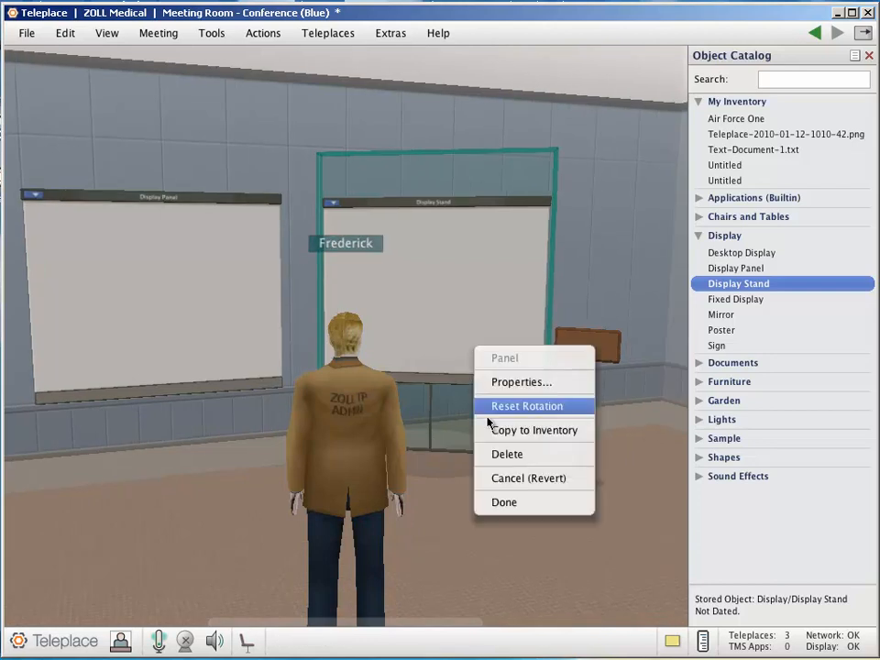
click(503, 503)
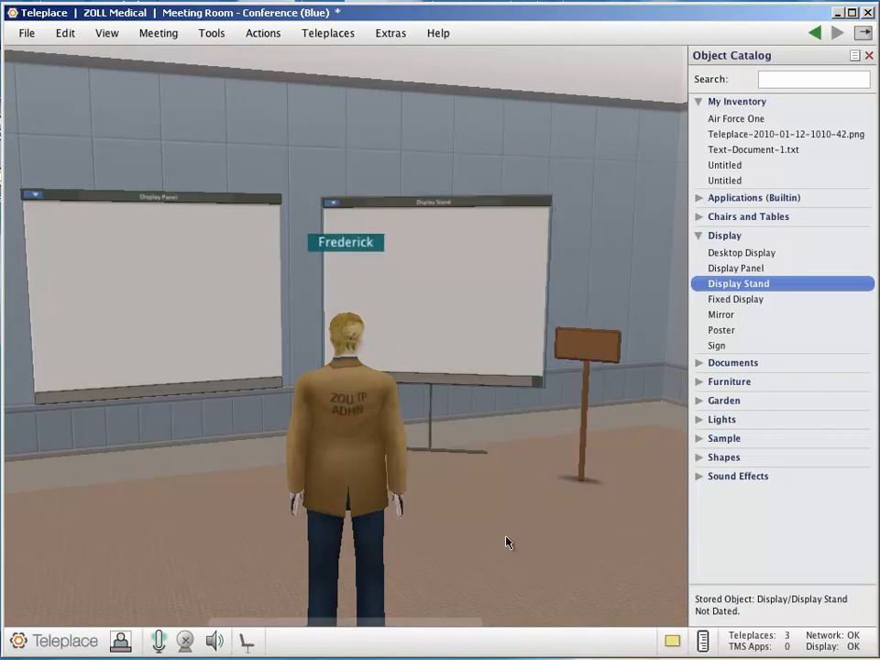
Walk the avatar to the gap between two Display Panels, place a Poster on the wall there and view it up close
key(Left)
key(Left)
key(Up)
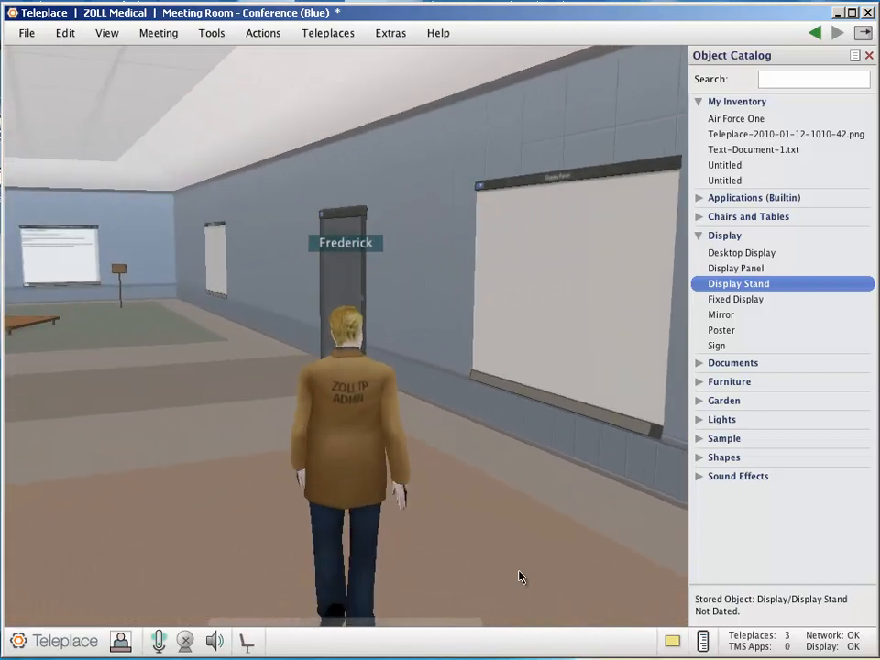
key(Right)
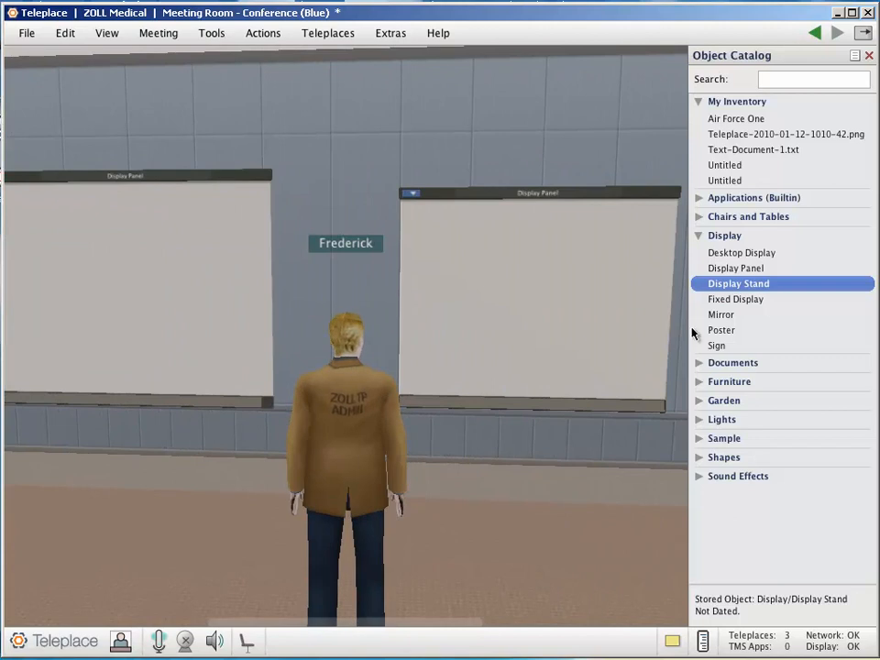
drag(724, 330, 300, 257)
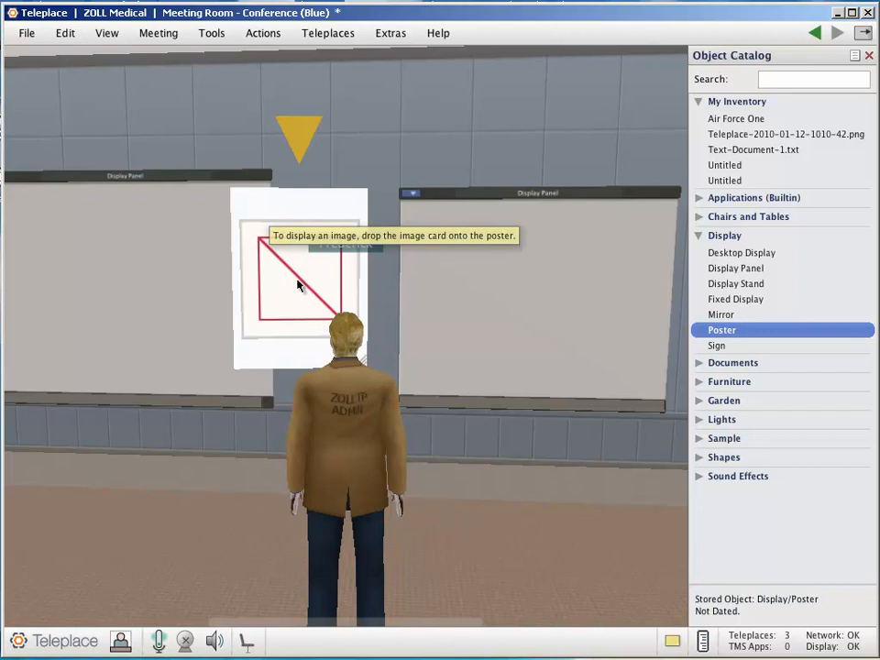
click(298, 285)
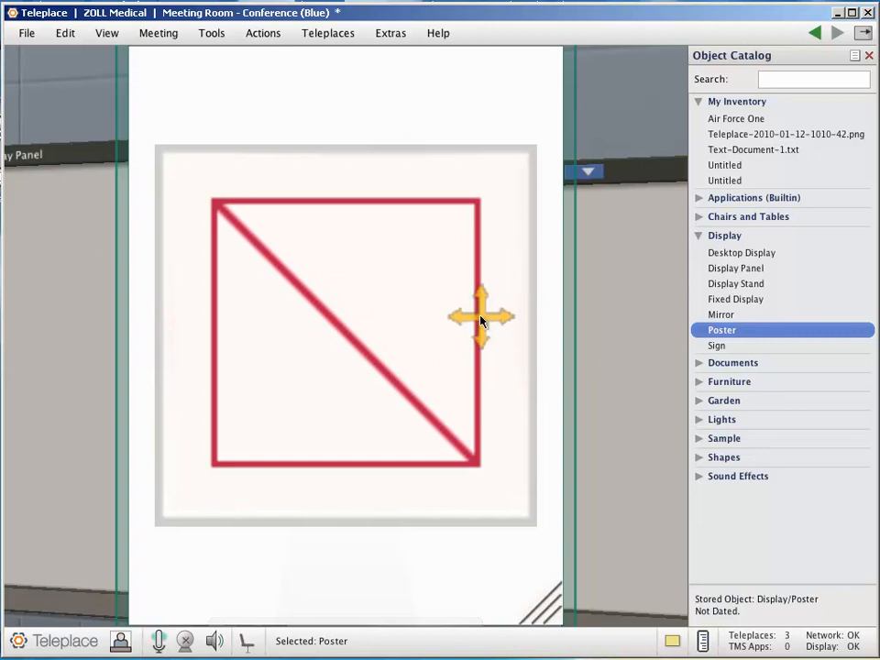
click(89, 366)
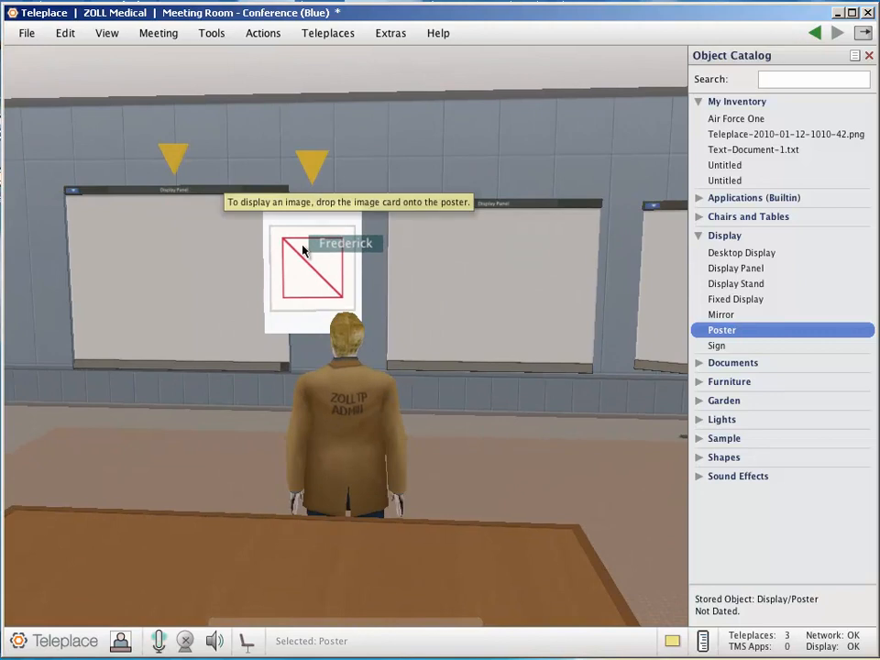
Delete the poster from the wall between the two Display Panels
right_click(310, 263)
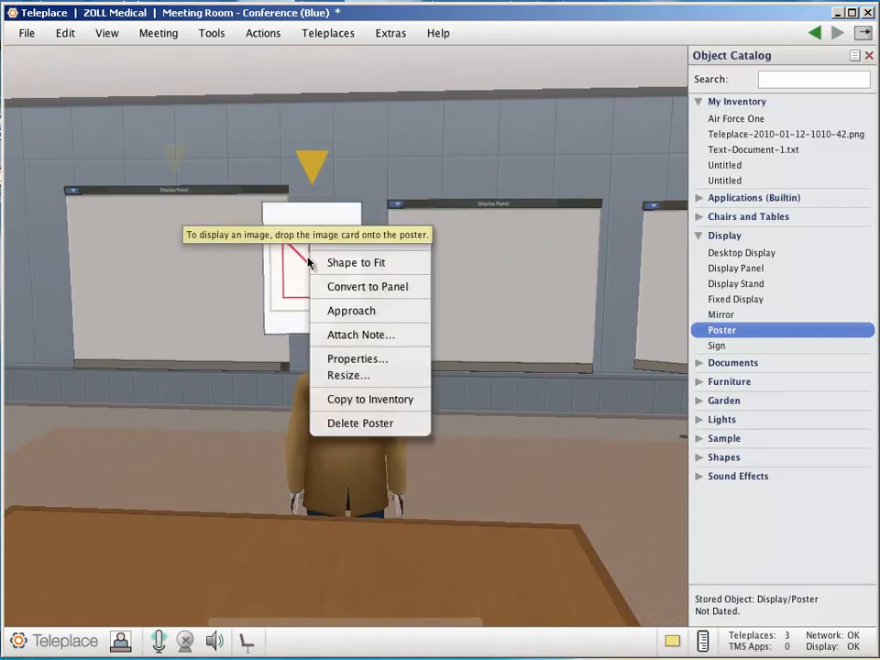
click(357, 424)
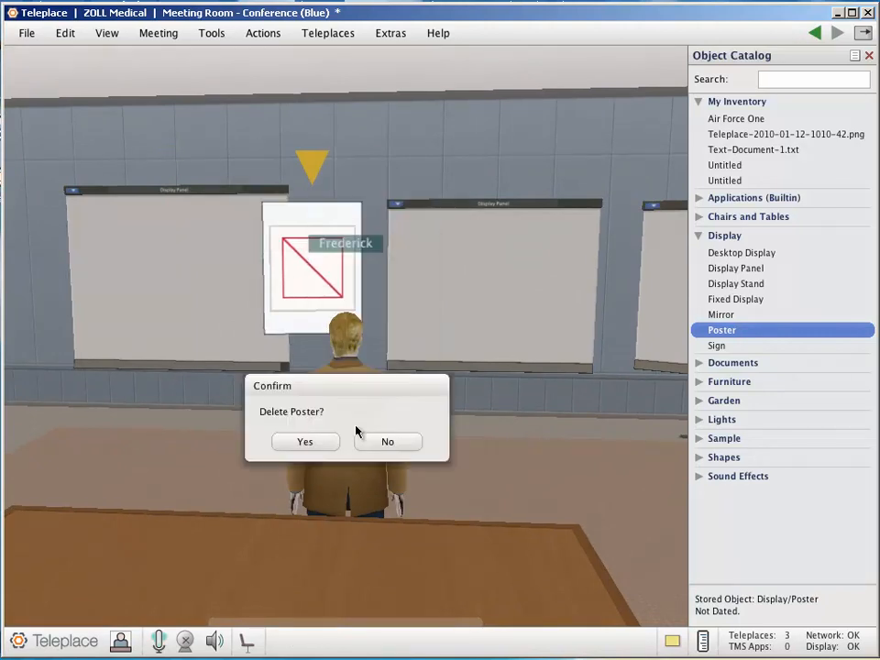
click(304, 441)
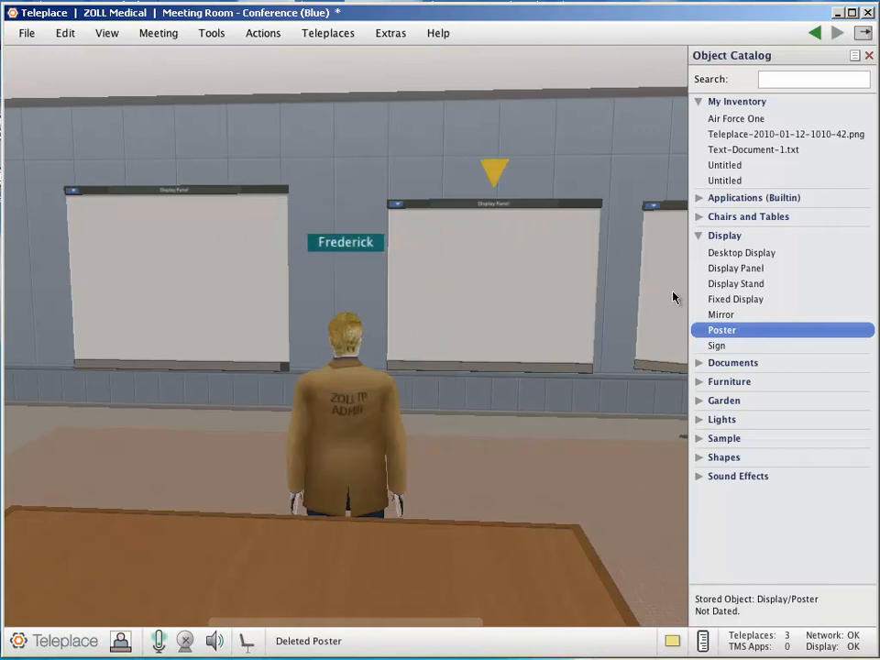
Add a Sign to the wall between the two Display Panels and set its text to "Work"
mouse_move(717, 351)
drag(719, 353, 308, 254)
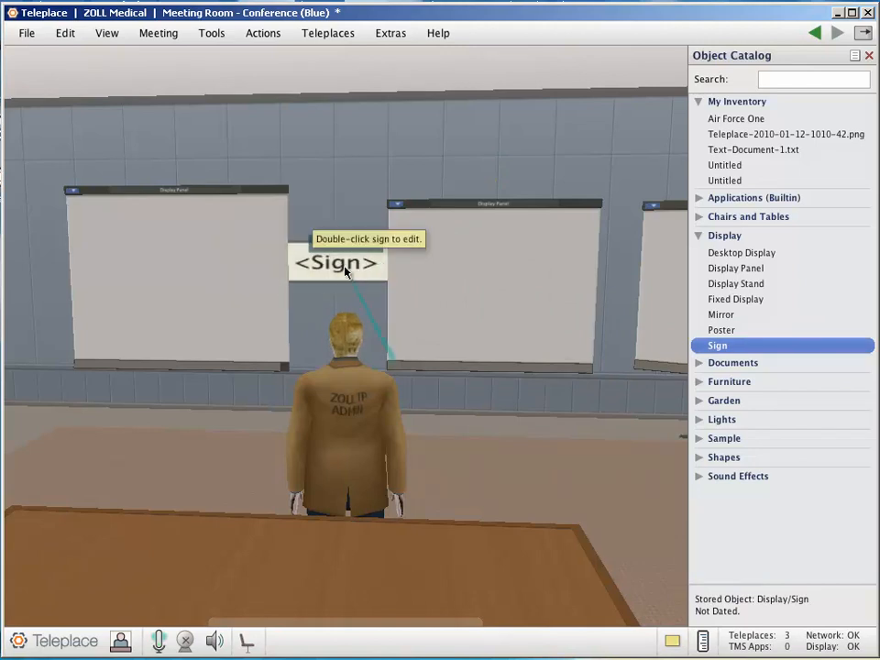
double_click(346, 270)
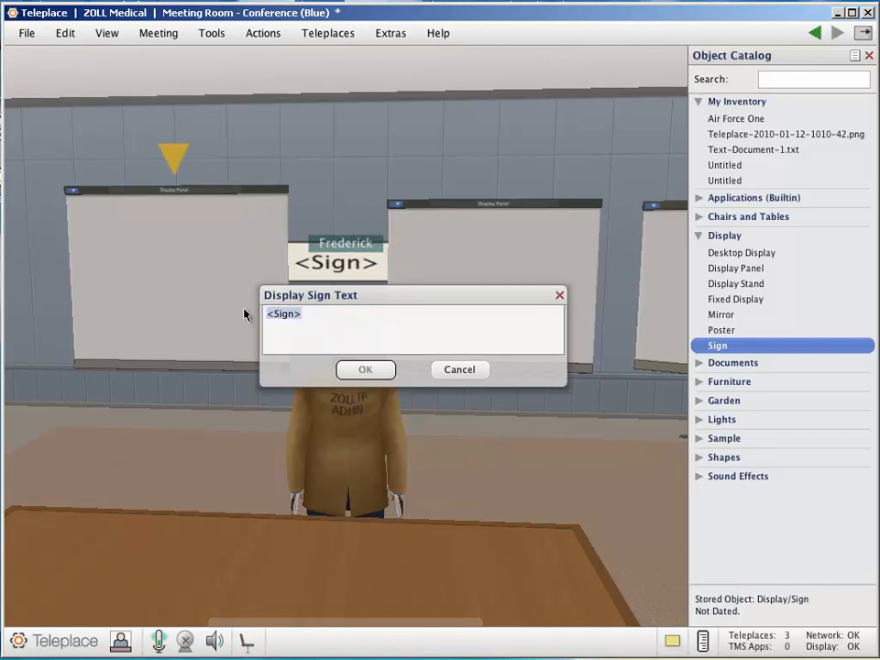
text(Work)
key(Return)
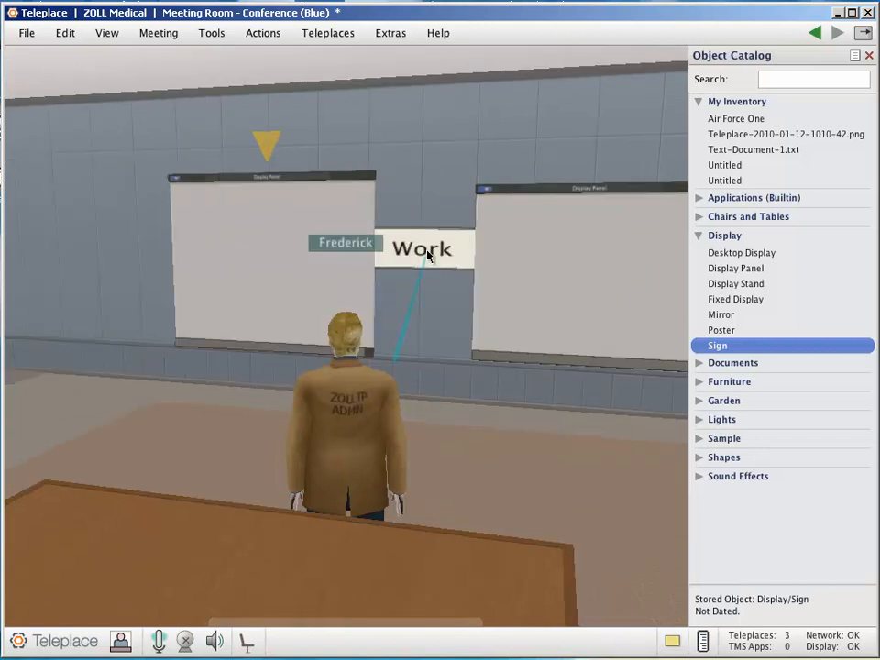
Change the sign's text to "Work Area" and move the adjacent Display Panel and the sign so the sign fits in the gap
double_click(428, 255)
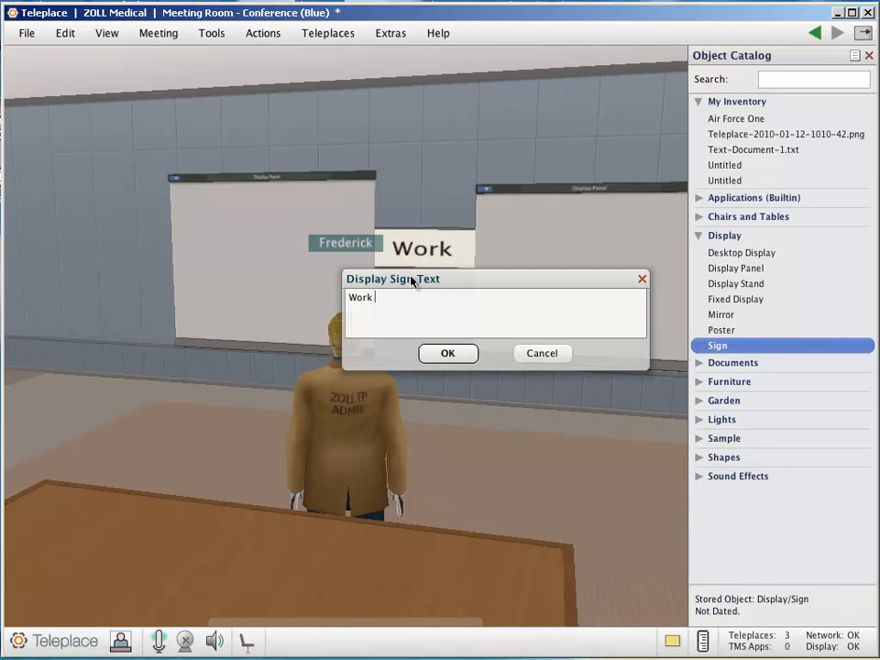
key(Return)
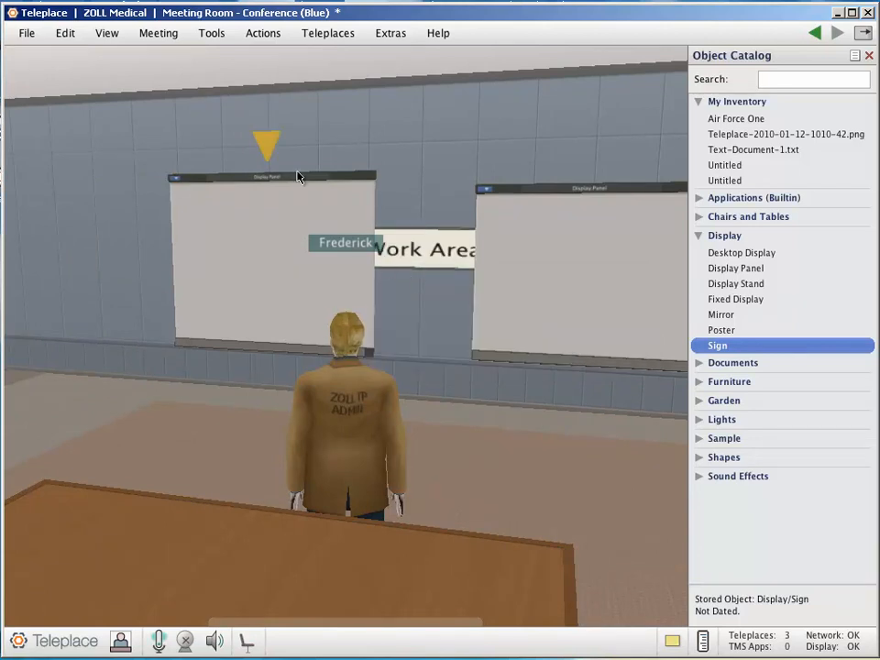
drag(303, 182, 266, 183)
drag(442, 253, 417, 247)
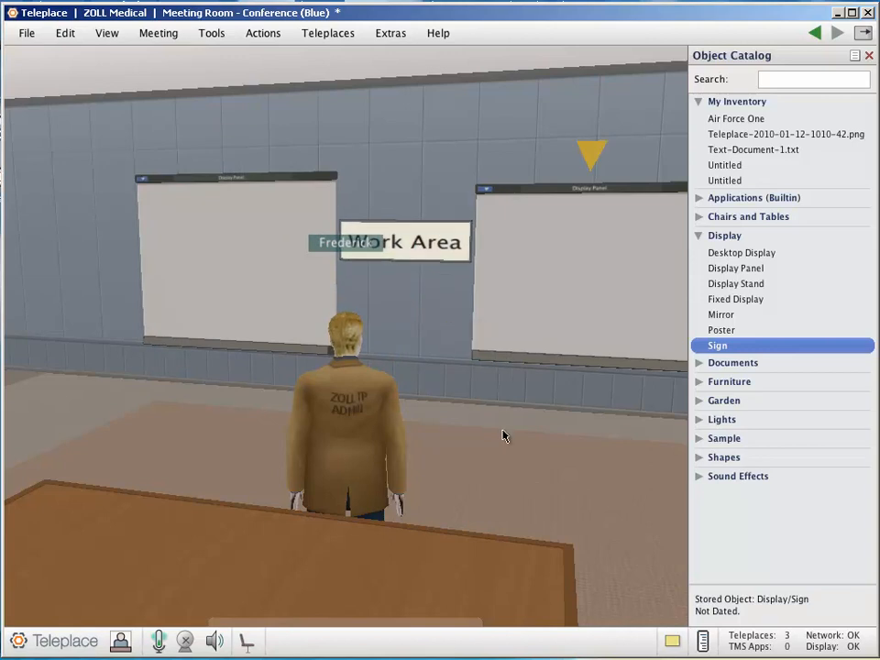
Walk the avatar to an empty stretch of wall and place a Timer from the Applications (Builtin) catalog category on it
mouse_move(720, 316)
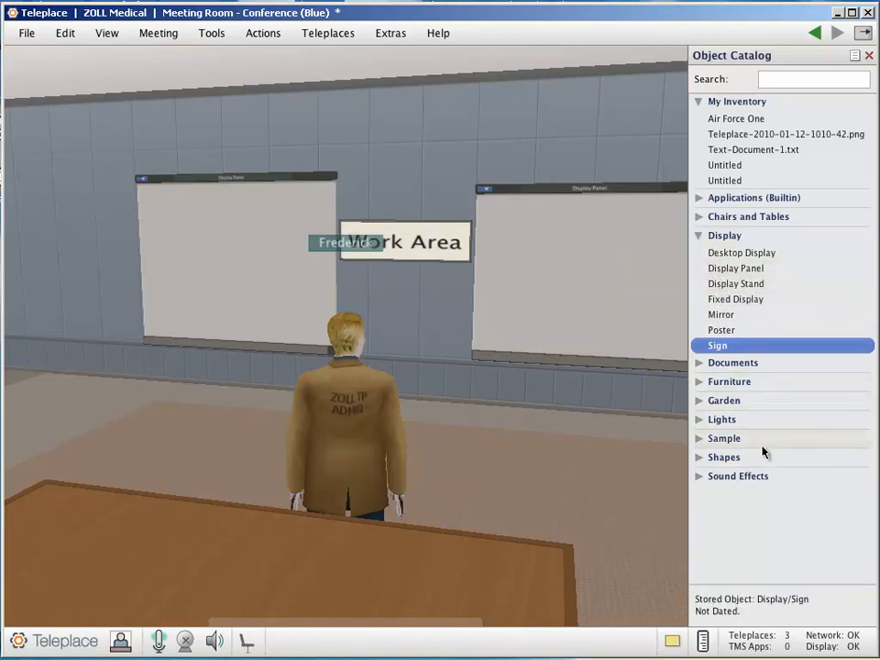
click(701, 240)
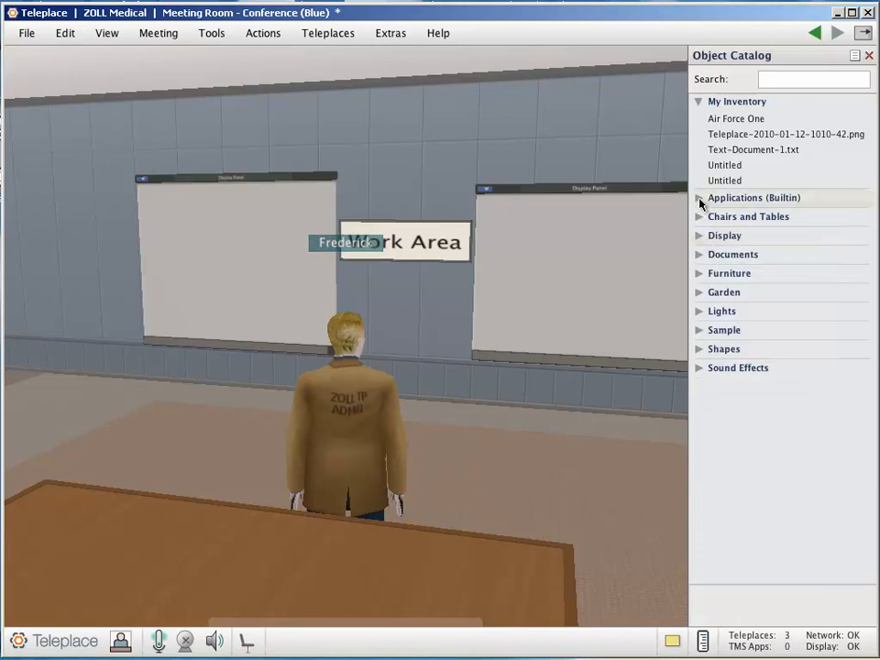
click(700, 199)
click(561, 462)
key(Left)
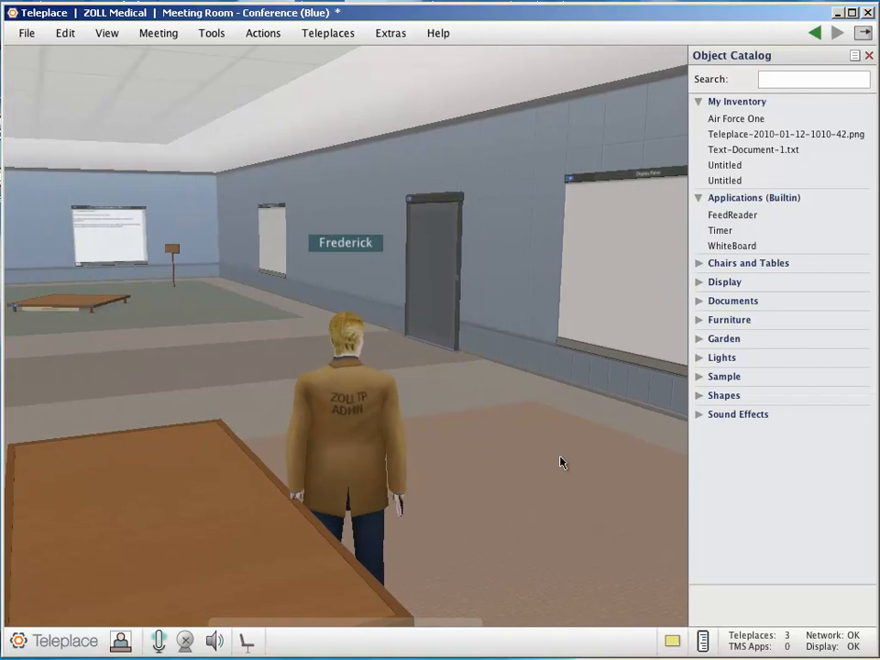
key(Left)
key(Right)
key(Up)
key(Right)
key(Left)
mouse_move(760, 217)
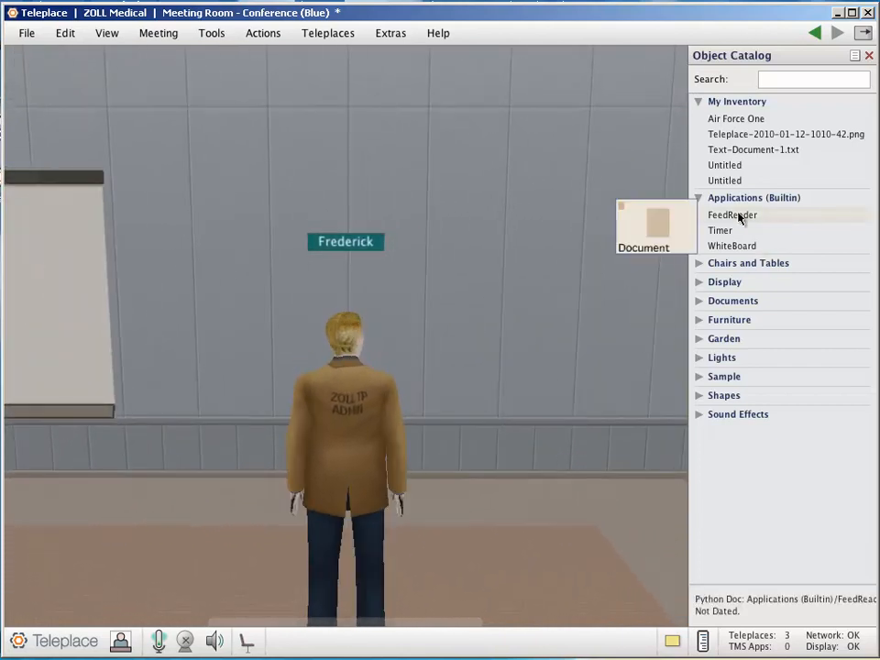
drag(722, 236, 353, 229)
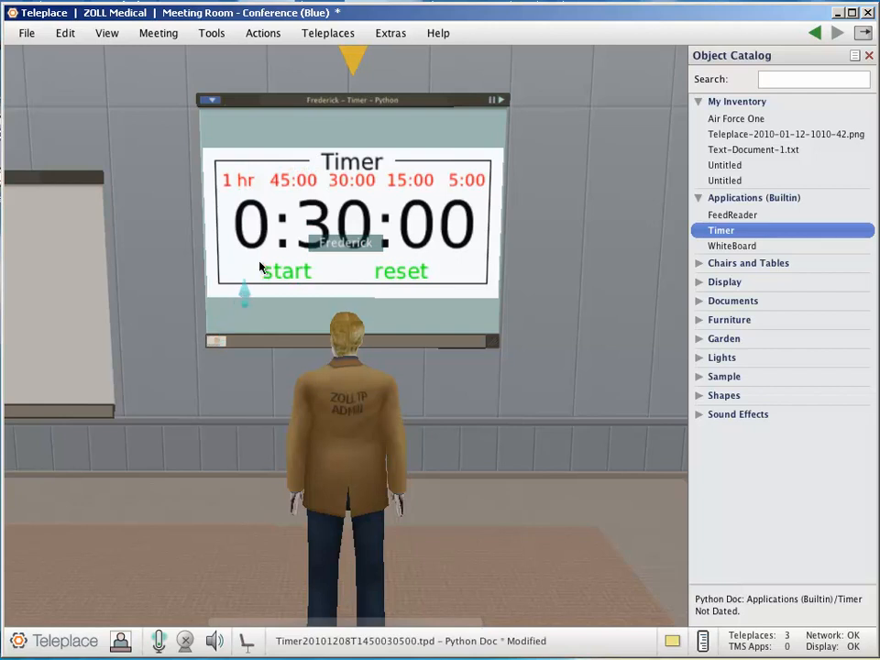
Try the wall timer's 15:00 and 5:00 presets, set it to 45:00 and start the countdown
click(416, 181)
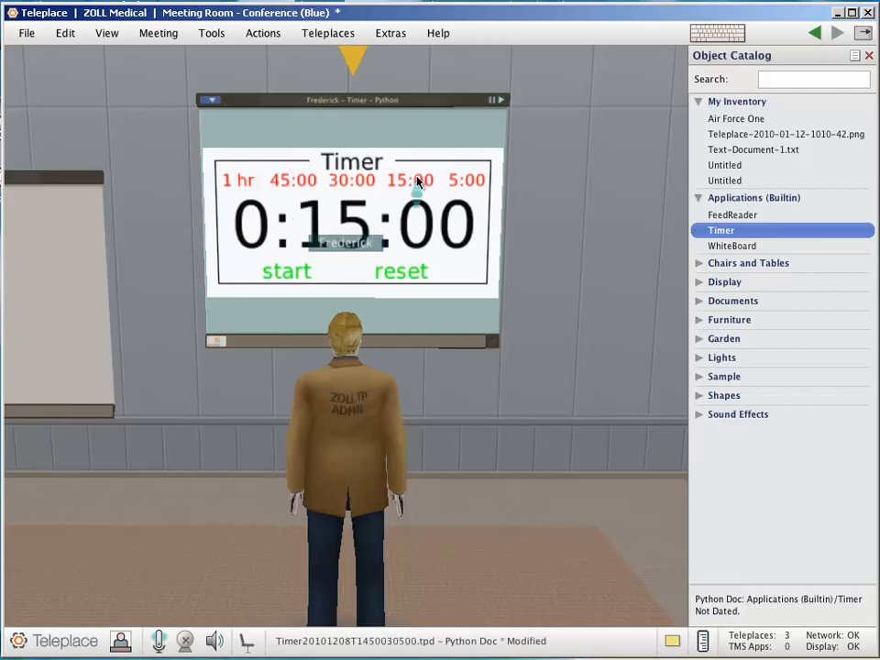
click(461, 182)
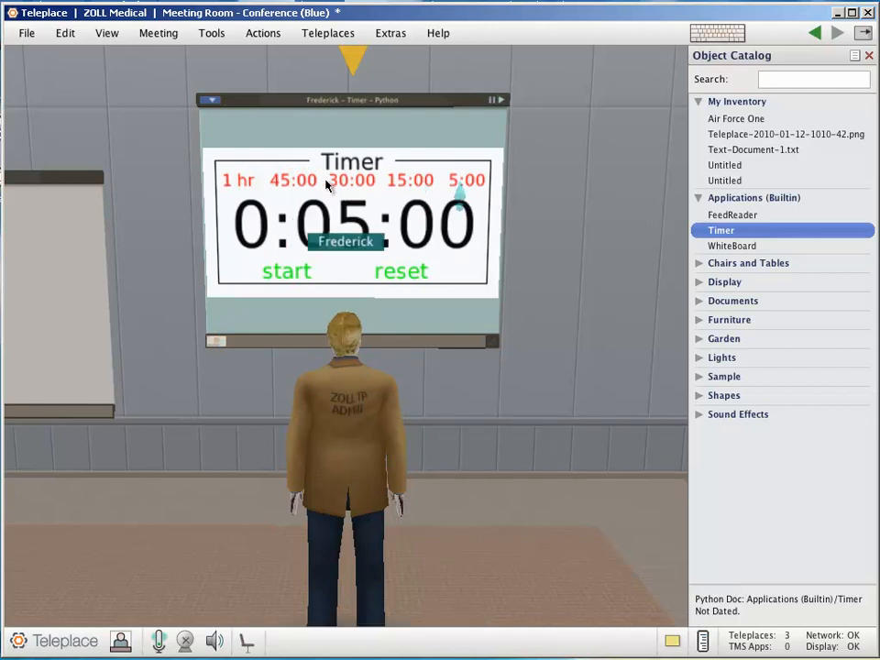
click(296, 182)
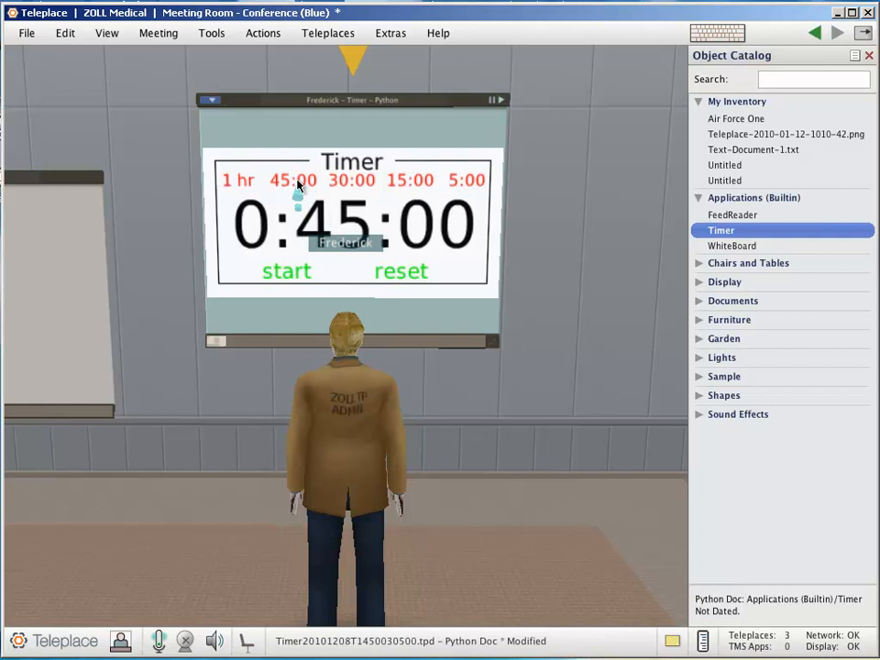
click(275, 274)
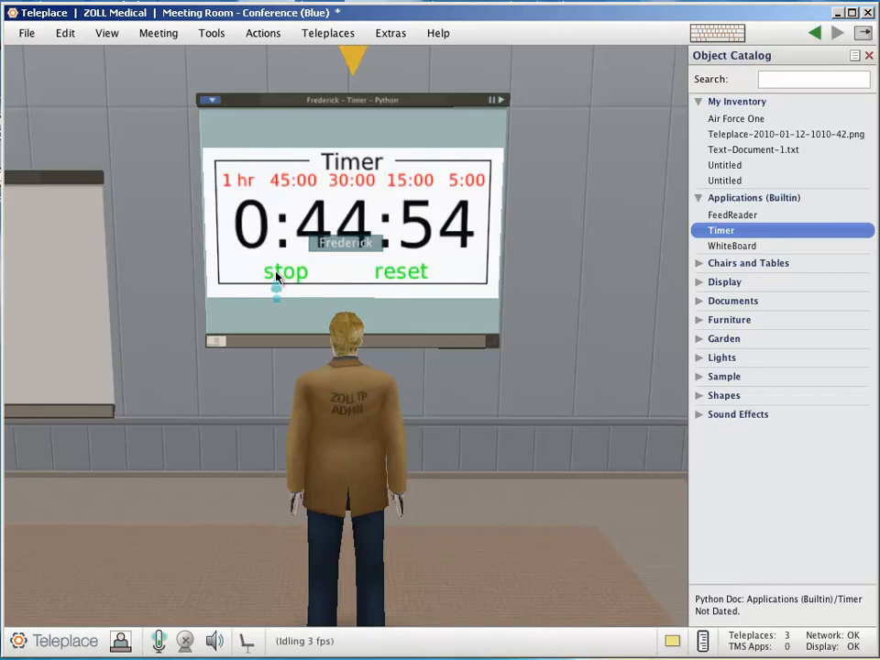
Delete the Timer panel from the wall
right_click(446, 106)
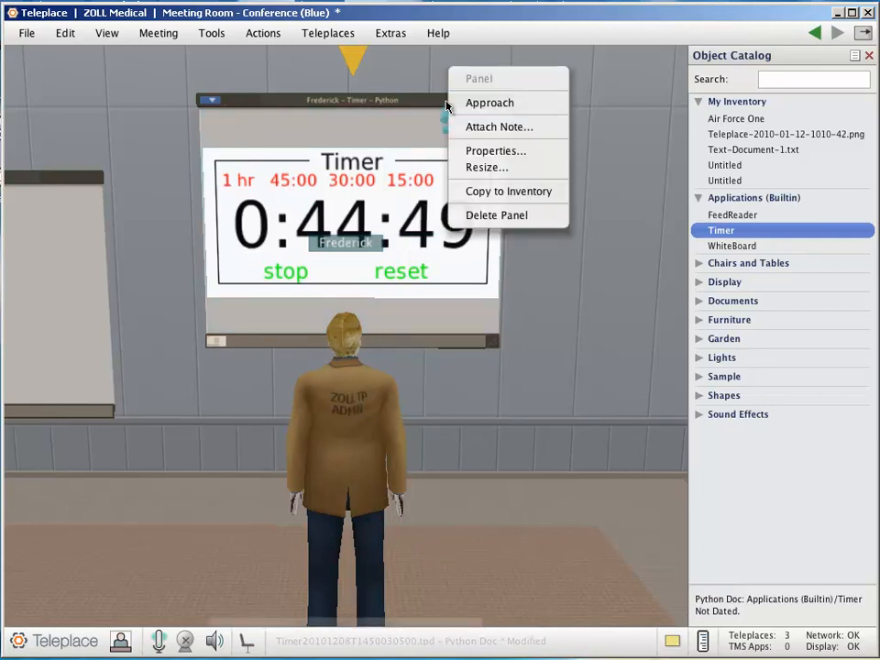
click(486, 214)
click(449, 235)
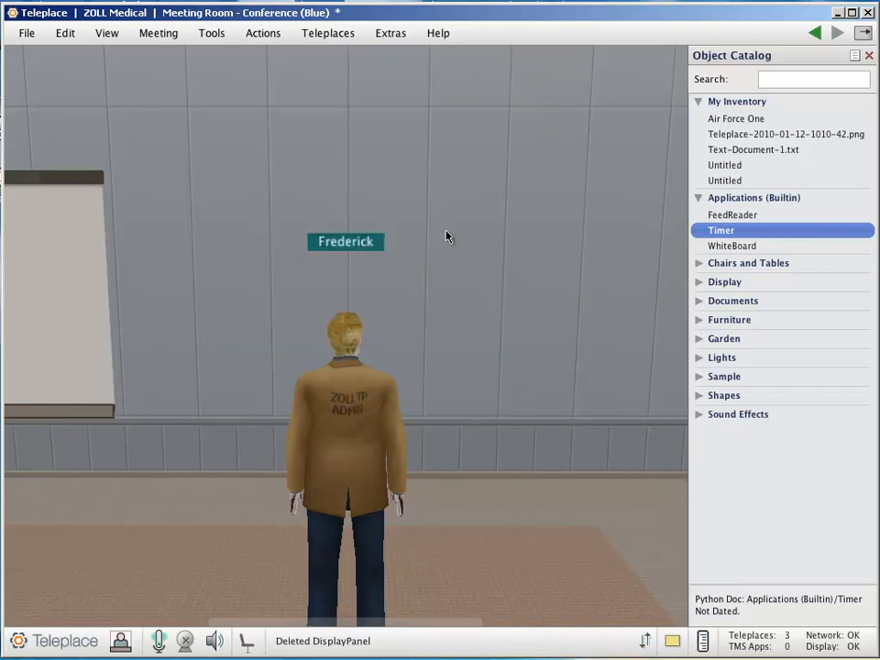
Place a WhiteBoard from the Applications (Builtin) catalog category on the wall, view it up close and dismiss its welcome message
drag(719, 247, 344, 263)
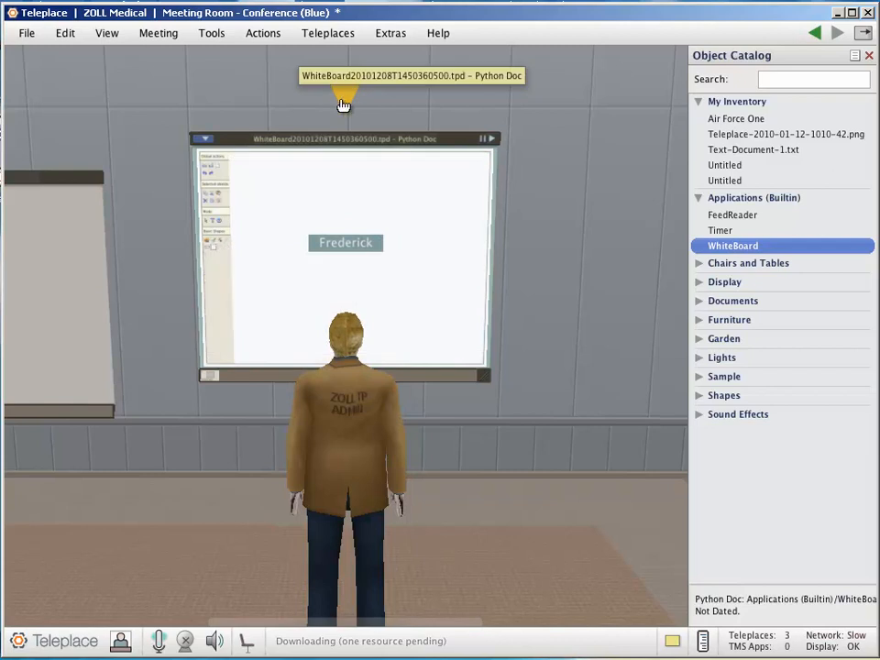
click(343, 104)
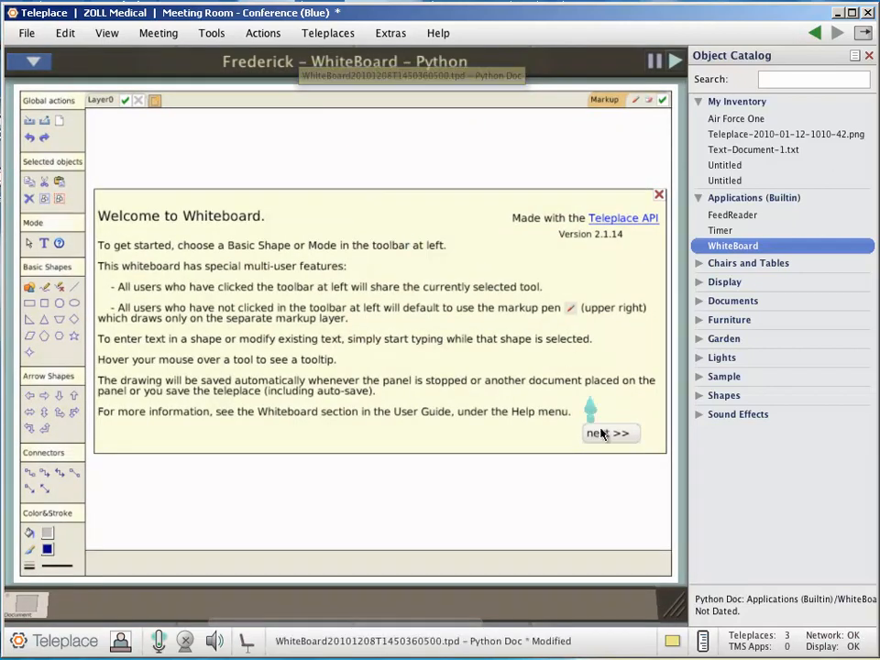
click(603, 435)
click(572, 192)
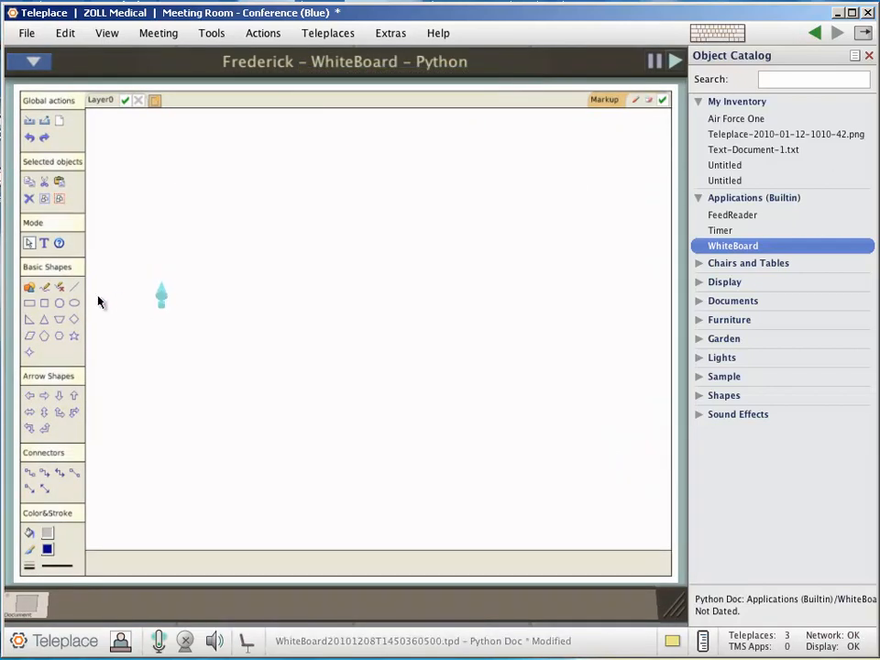
Draw a freehand curve and a straight line crossing it on the whiteboard, and return to the room view
click(44, 286)
mouse_move(180, 220)
mouse_down()
mouse_move(194, 235)
mouse_move(251, 251)
mouse_move(347, 252)
mouse_move(379, 295)
mouse_move(355, 373)
mouse_move(275, 382)
mouse_move(238, 342)
mouse_up()
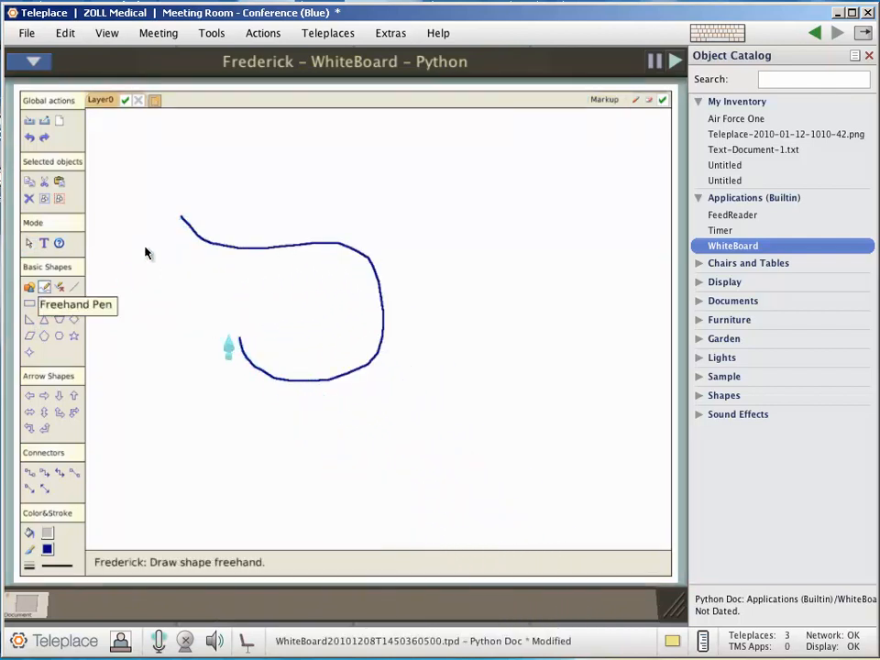
click(74, 289)
drag(487, 210, 311, 319)
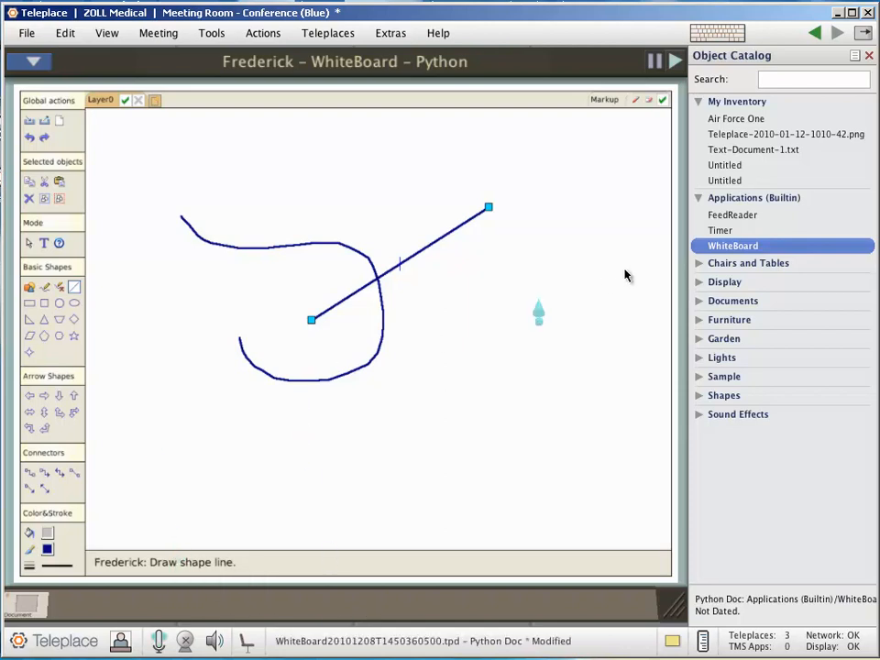
key(Escape)
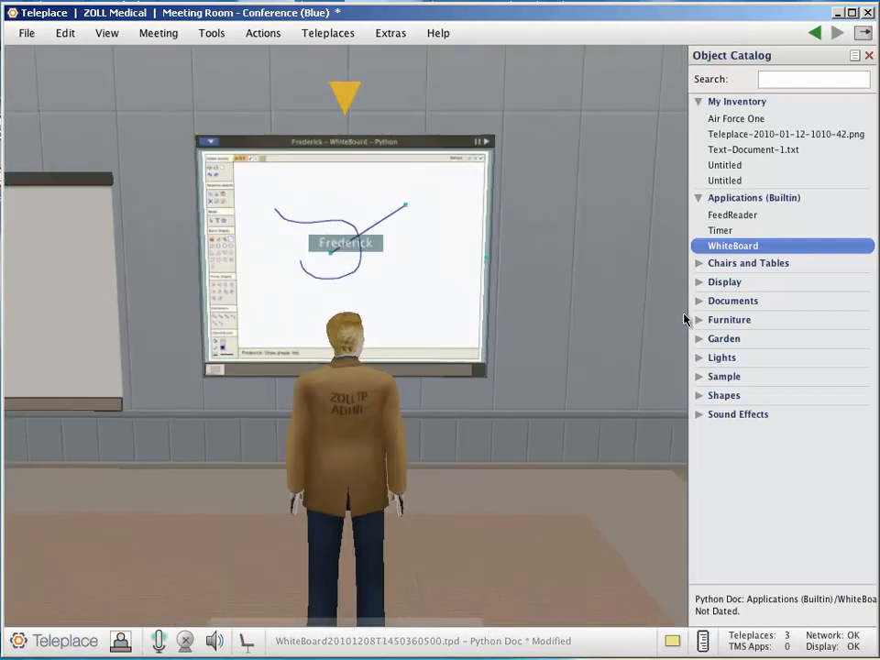
Delete the whiteboard panel from the wall
right_click(414, 147)
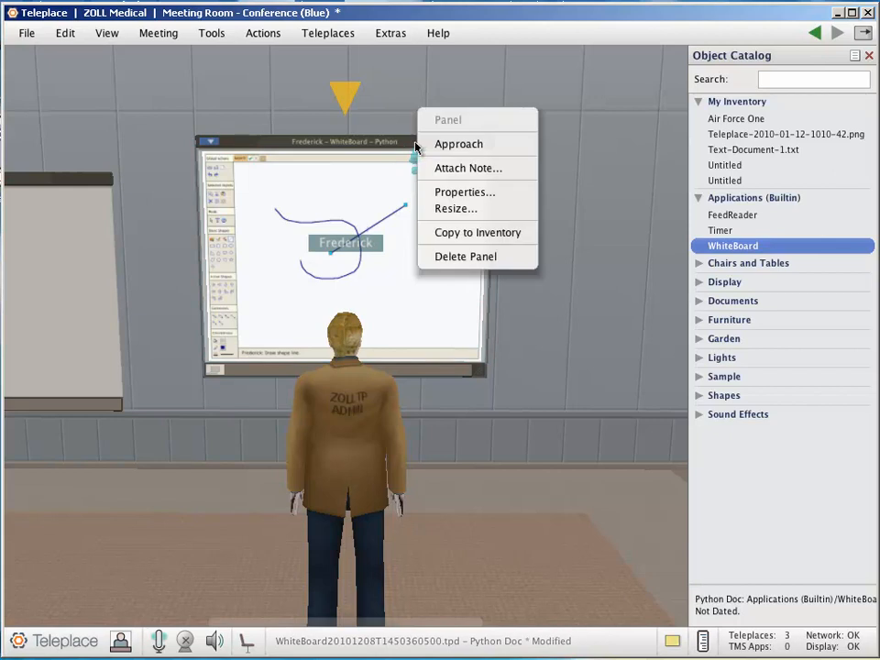
click(469, 260)
key(Return)
Place a Card Rack on Stand from the Furniture catalog category on the floor beside the Display Panel and a Wall Clock high on the wall
click(697, 322)
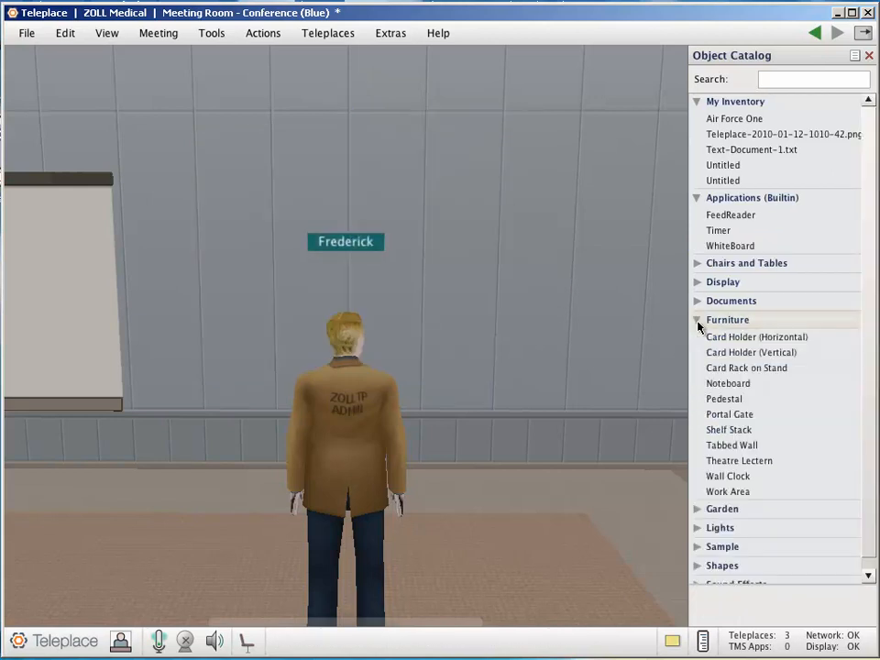
mouse_move(713, 341)
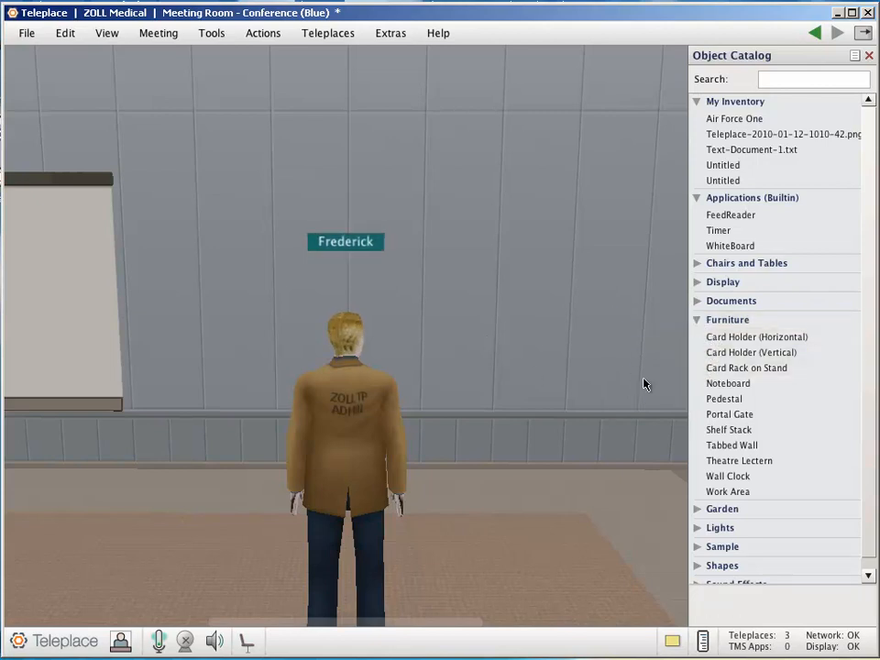
mouse_move(719, 373)
drag(719, 367, 202, 455)
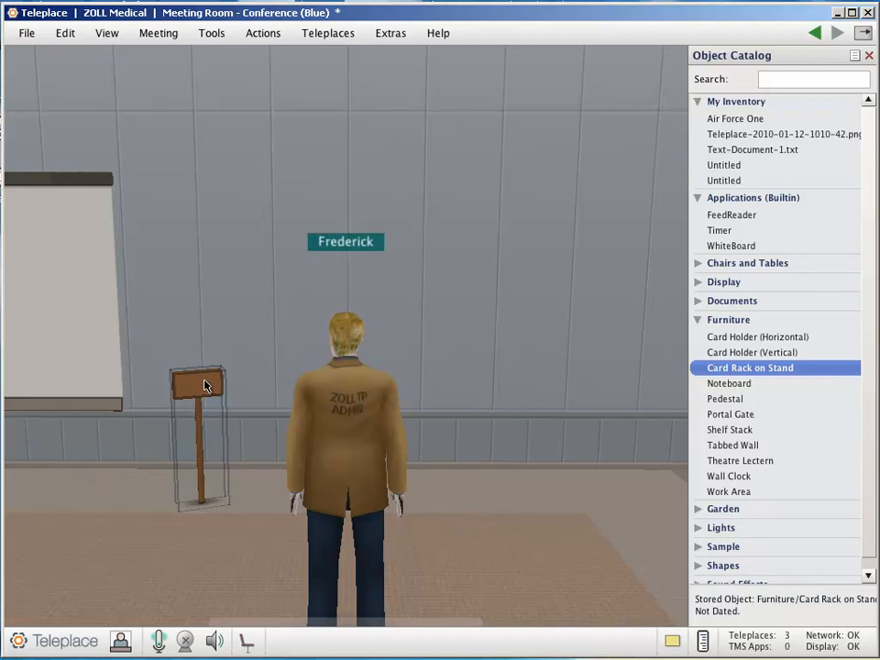
drag(728, 475, 409, 148)
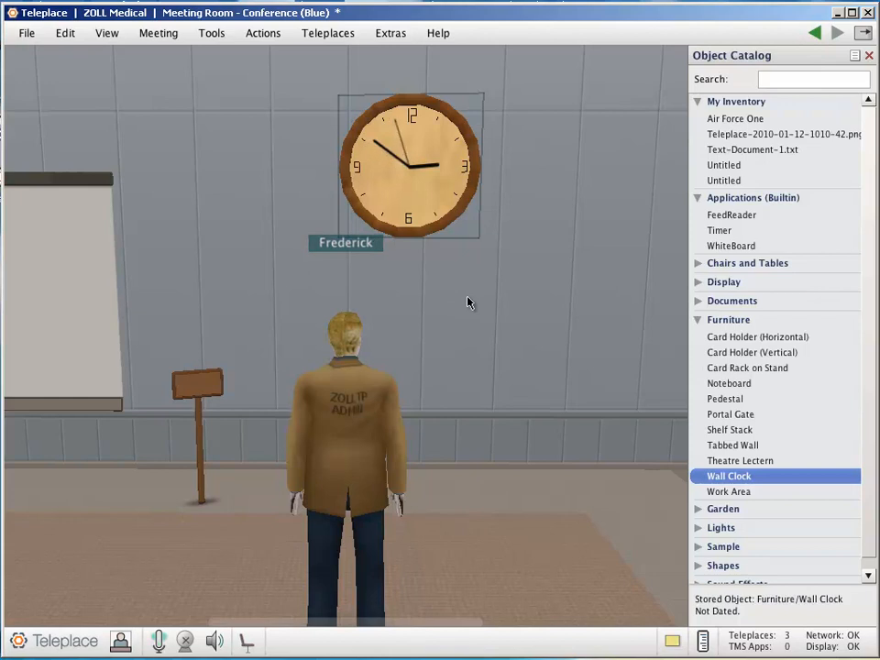
Add a Shelf Stack from the Furniture catalog category to the wall beside the clock
mouse_move(723, 463)
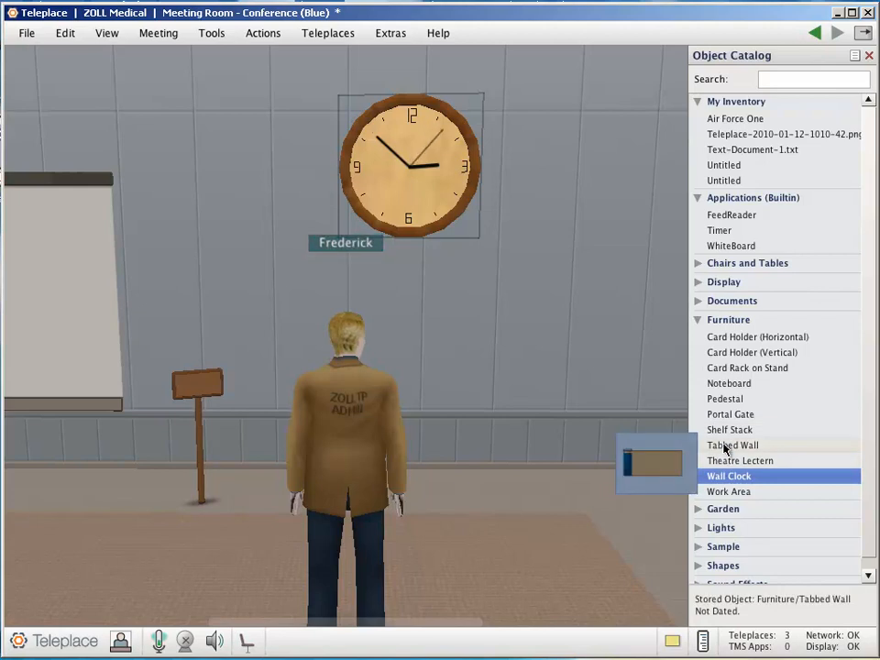
click(726, 430)
drag(726, 430, 526, 438)
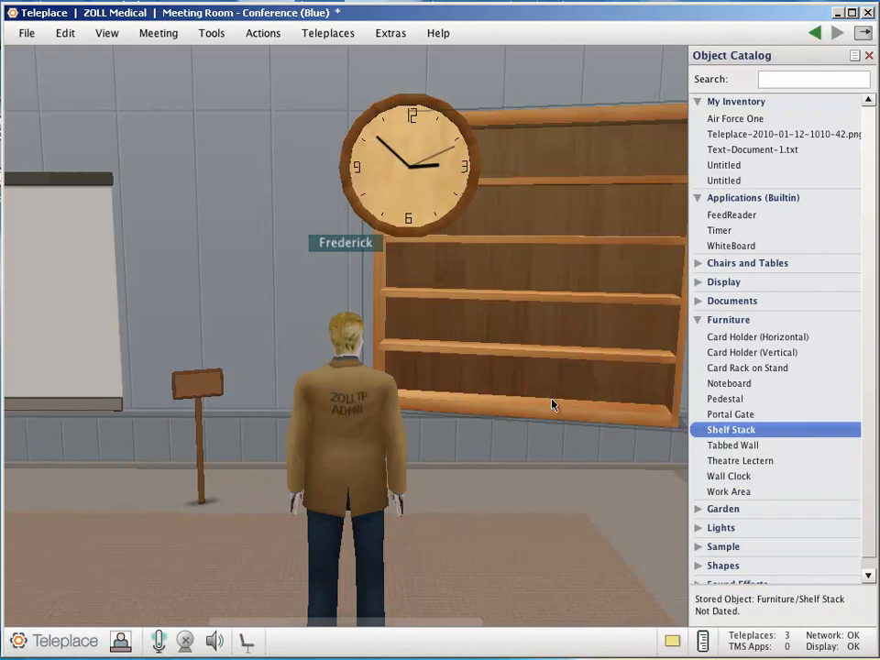
Lower the Shelf Stack to the floor below the clock, turn it to face the room squarely and back the avatar away from it
right_click(562, 241)
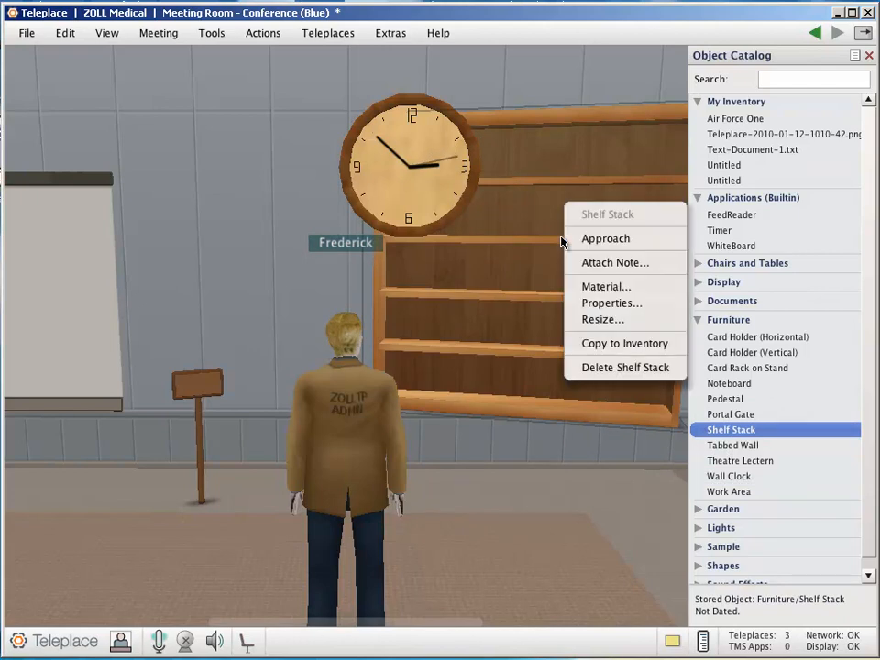
click(583, 320)
drag(564, 272, 563, 400)
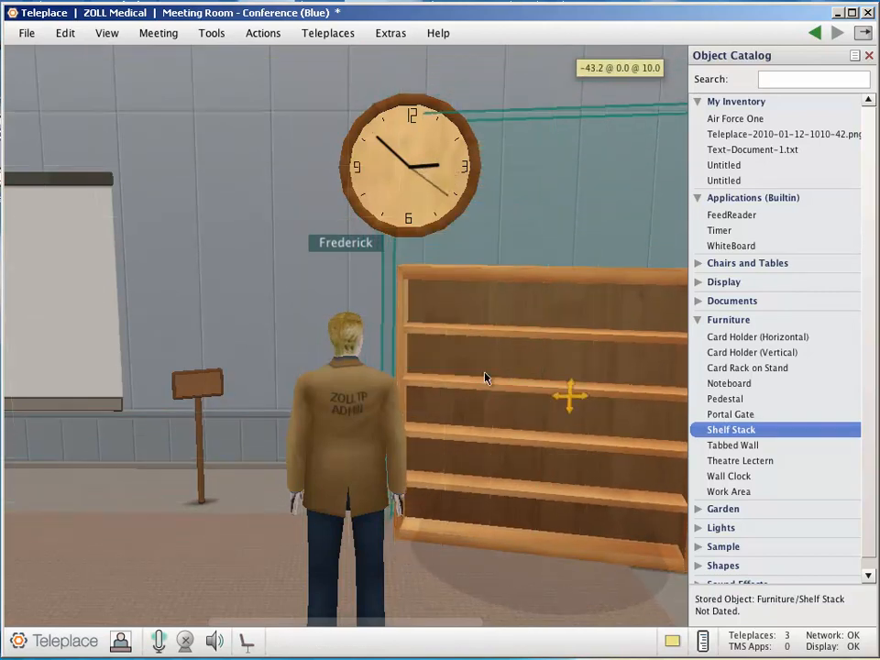
mouse_move(381, 359)
mouse_move(385, 362)
mouse_down()
mouse_move(414, 379)
mouse_move(399, 373)
mouse_up()
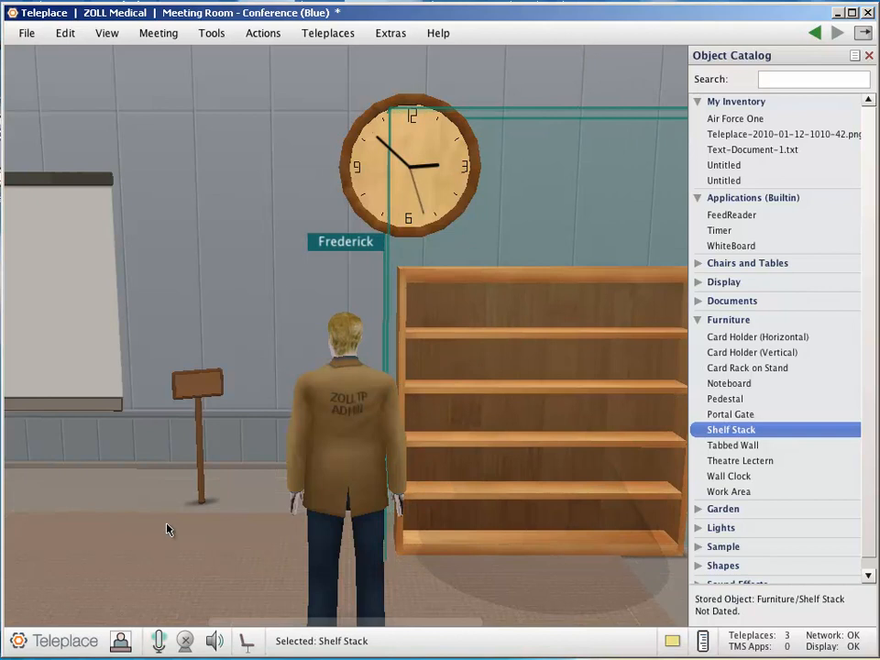
click(202, 543)
key(Down)
key(Down)
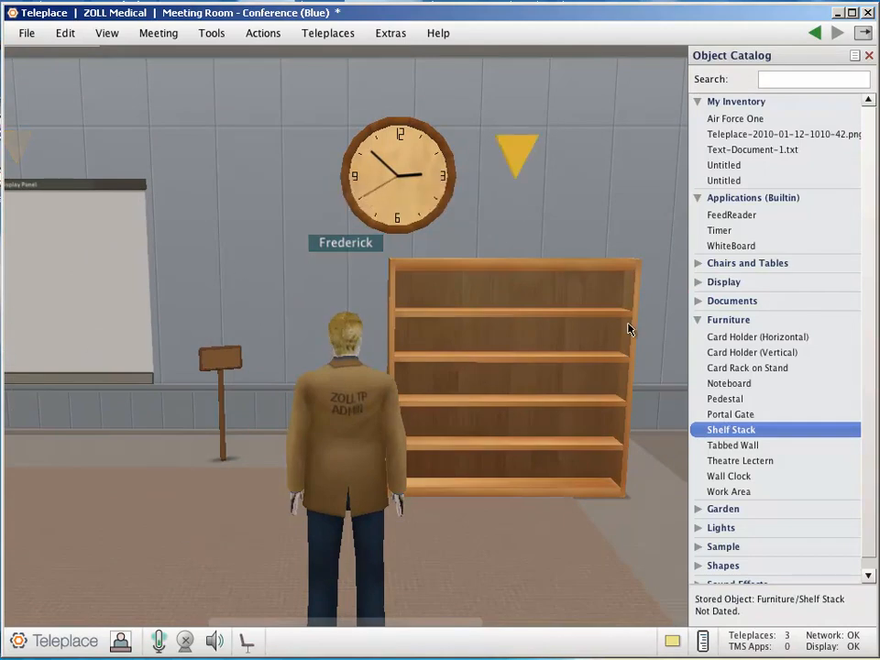
Examine the objects offered in the Garden, Lights and Sound Effects catalog categories, and collapse the expanded categories except My Inventory
click(698, 320)
click(699, 339)
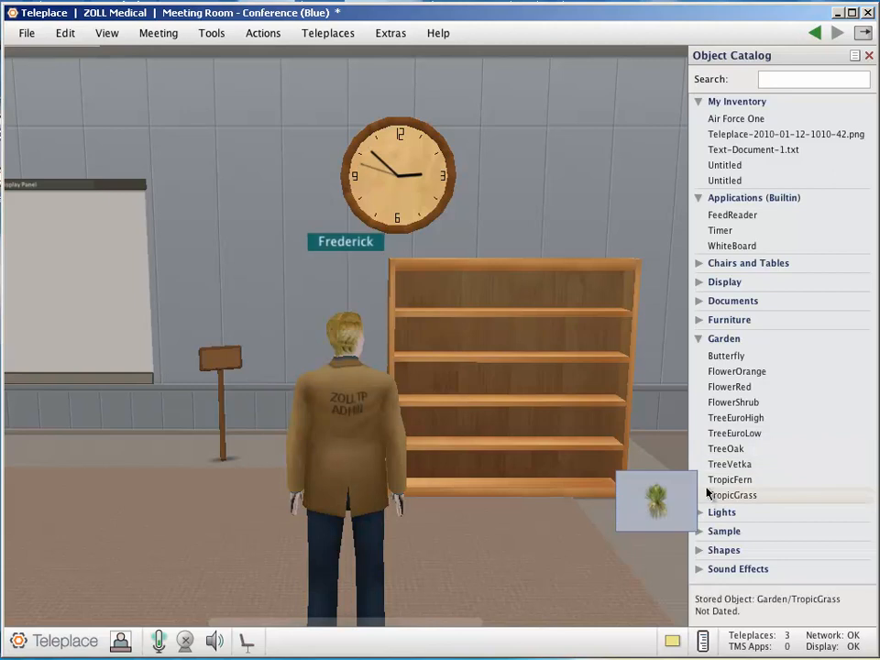
click(699, 340)
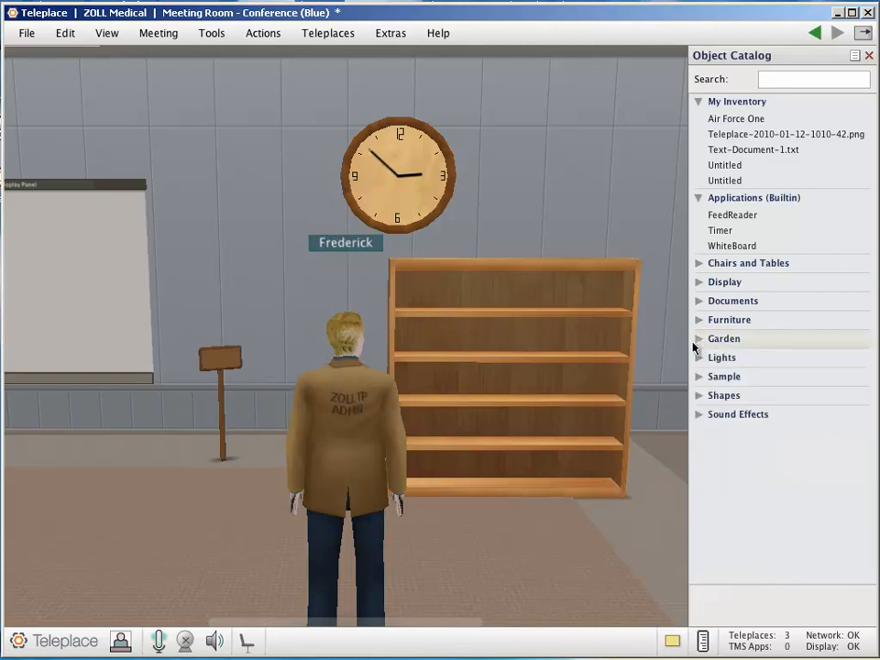
click(697, 359)
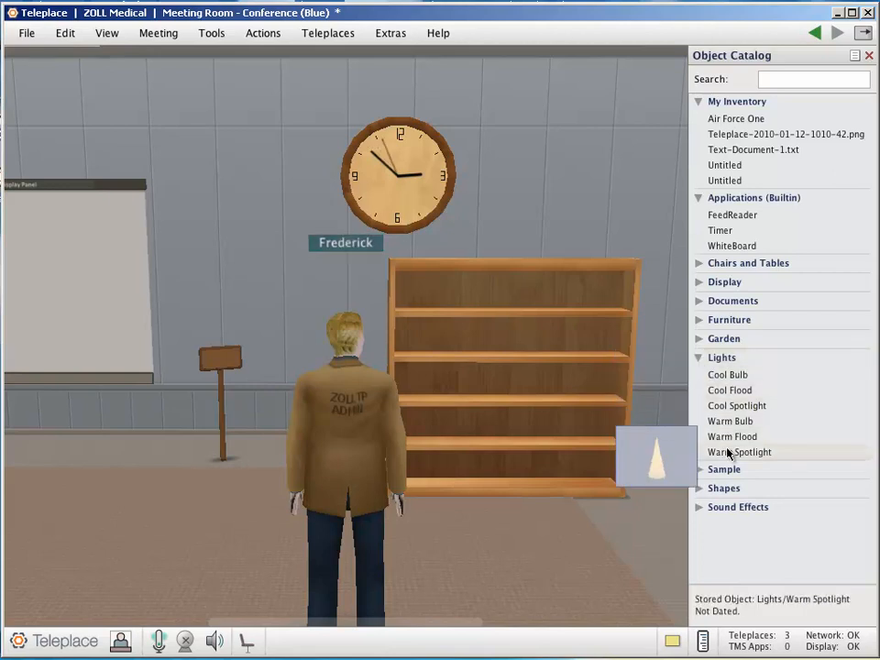
click(699, 358)
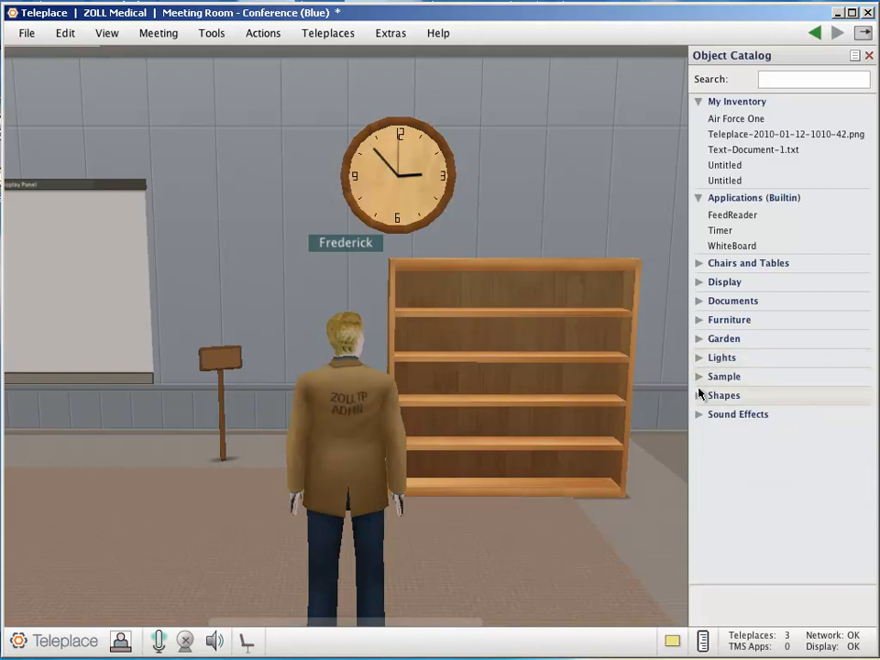
click(697, 416)
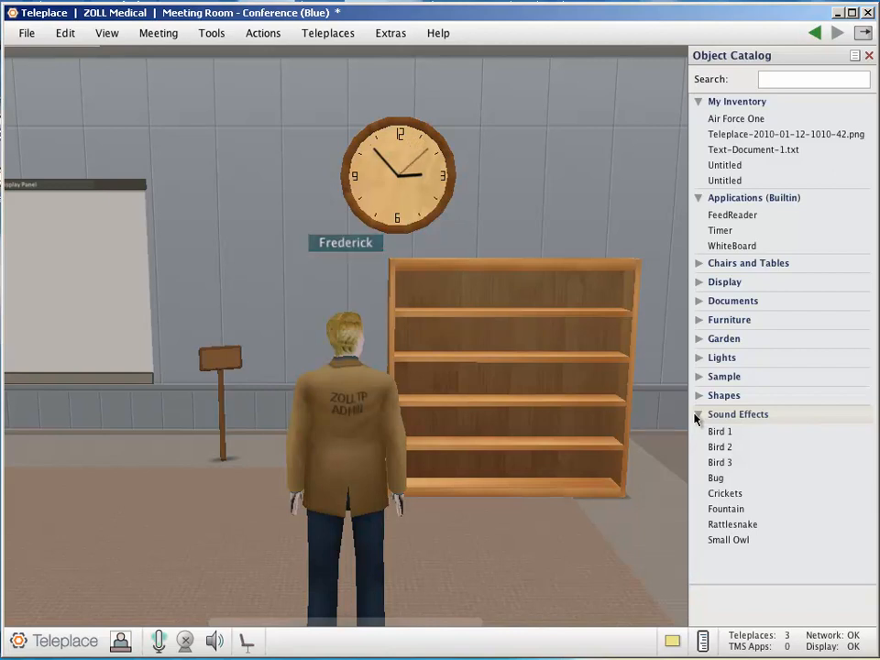
click(697, 416)
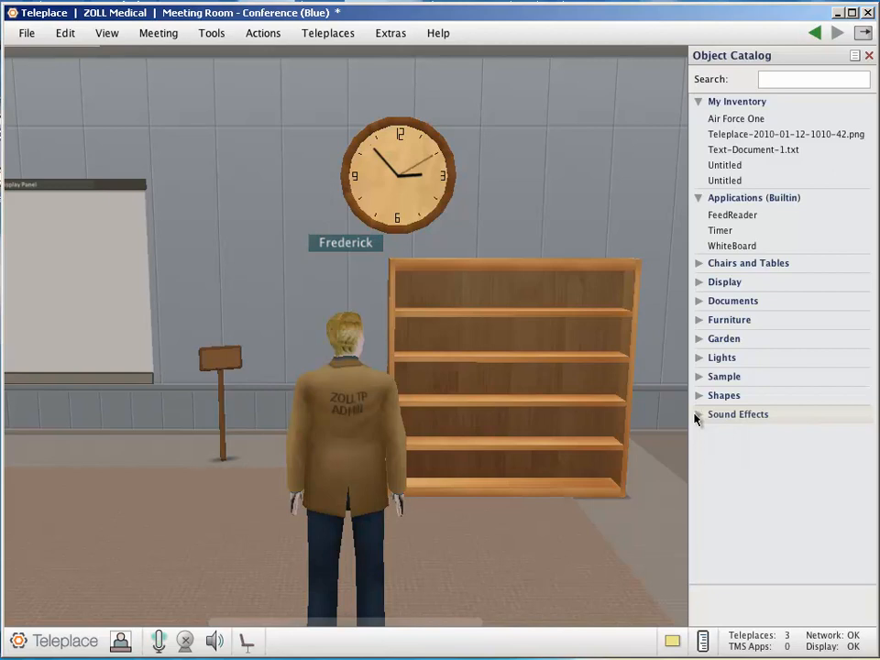
click(697, 199)
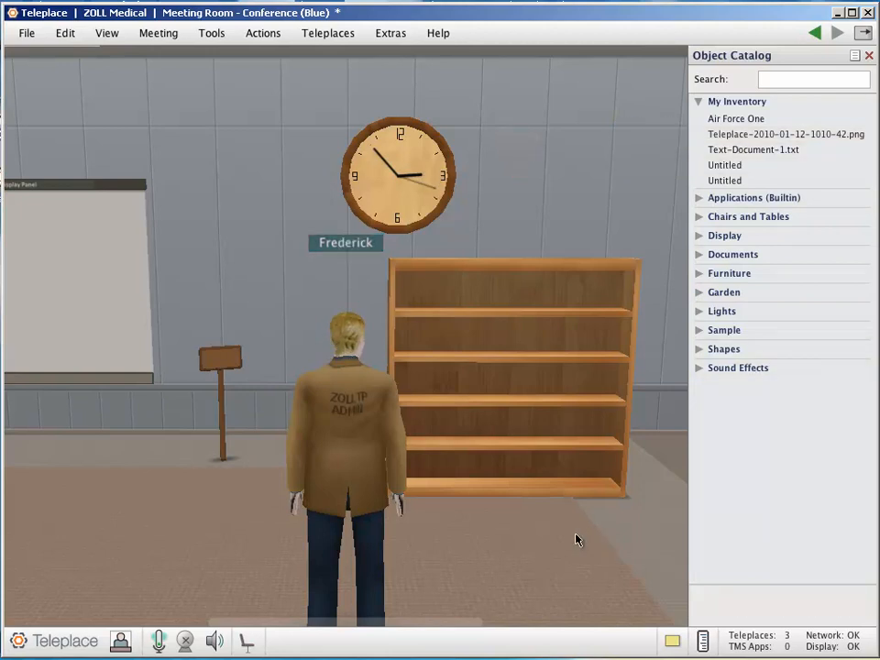
Back the avatar away and turn it to view the conference table and the Work Area sign between the Display Panels
key(Down)
key(Left)
key(Left)
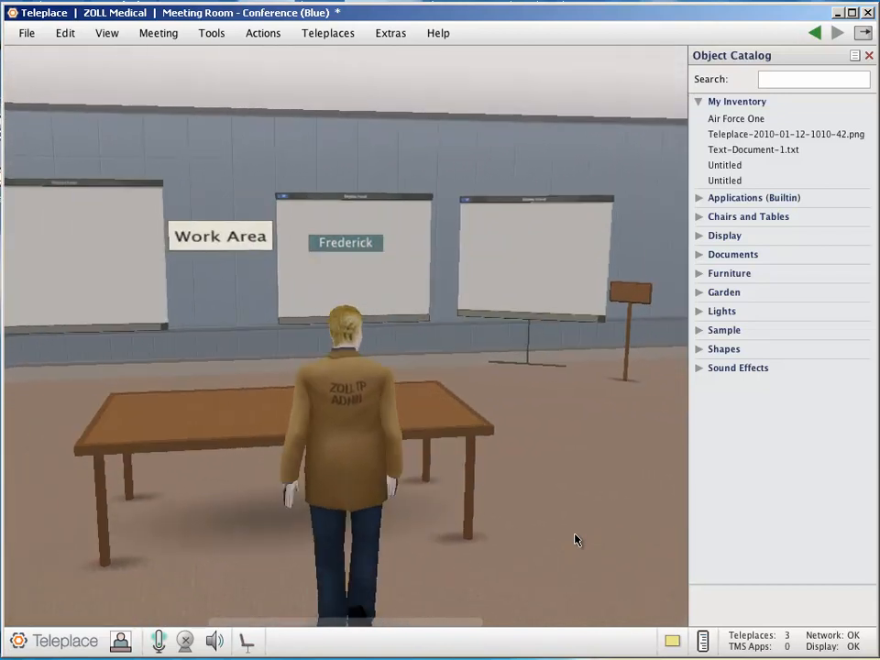
key(Left)
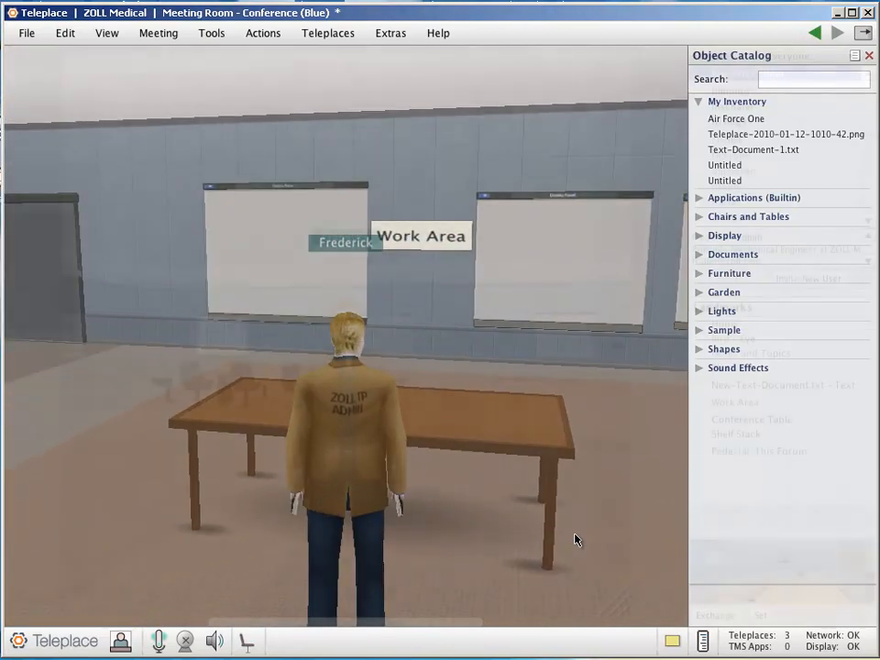